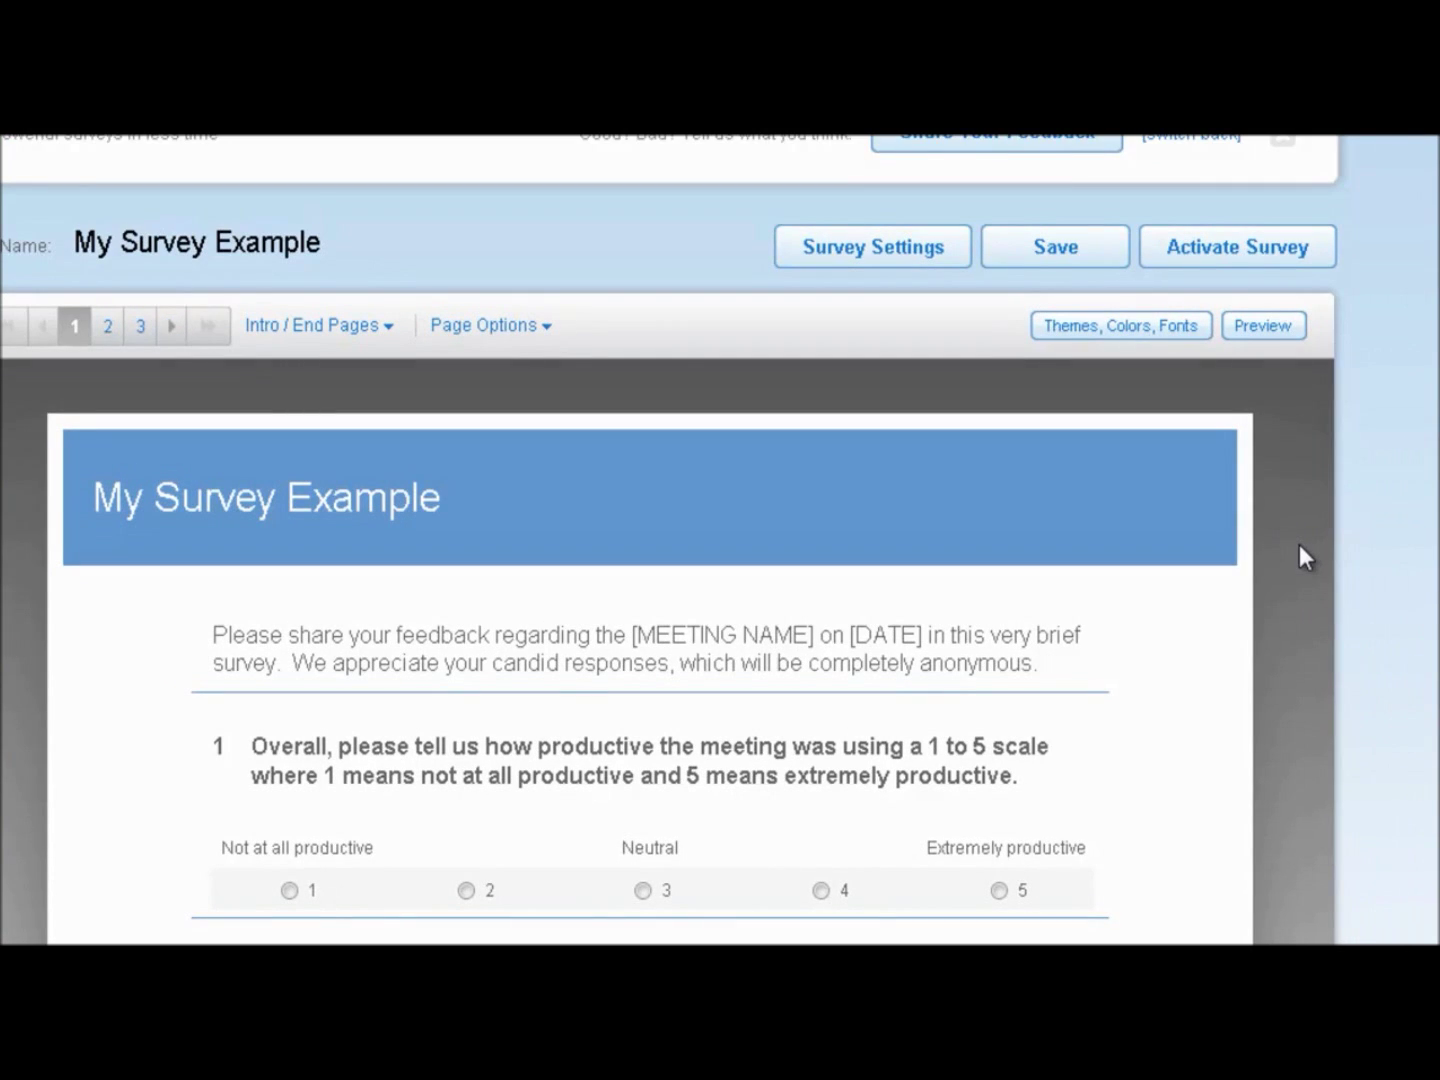
Open the 'My Survey Example' header title for editing so its formatting toolbar shows.
mouse_move(972, 502)
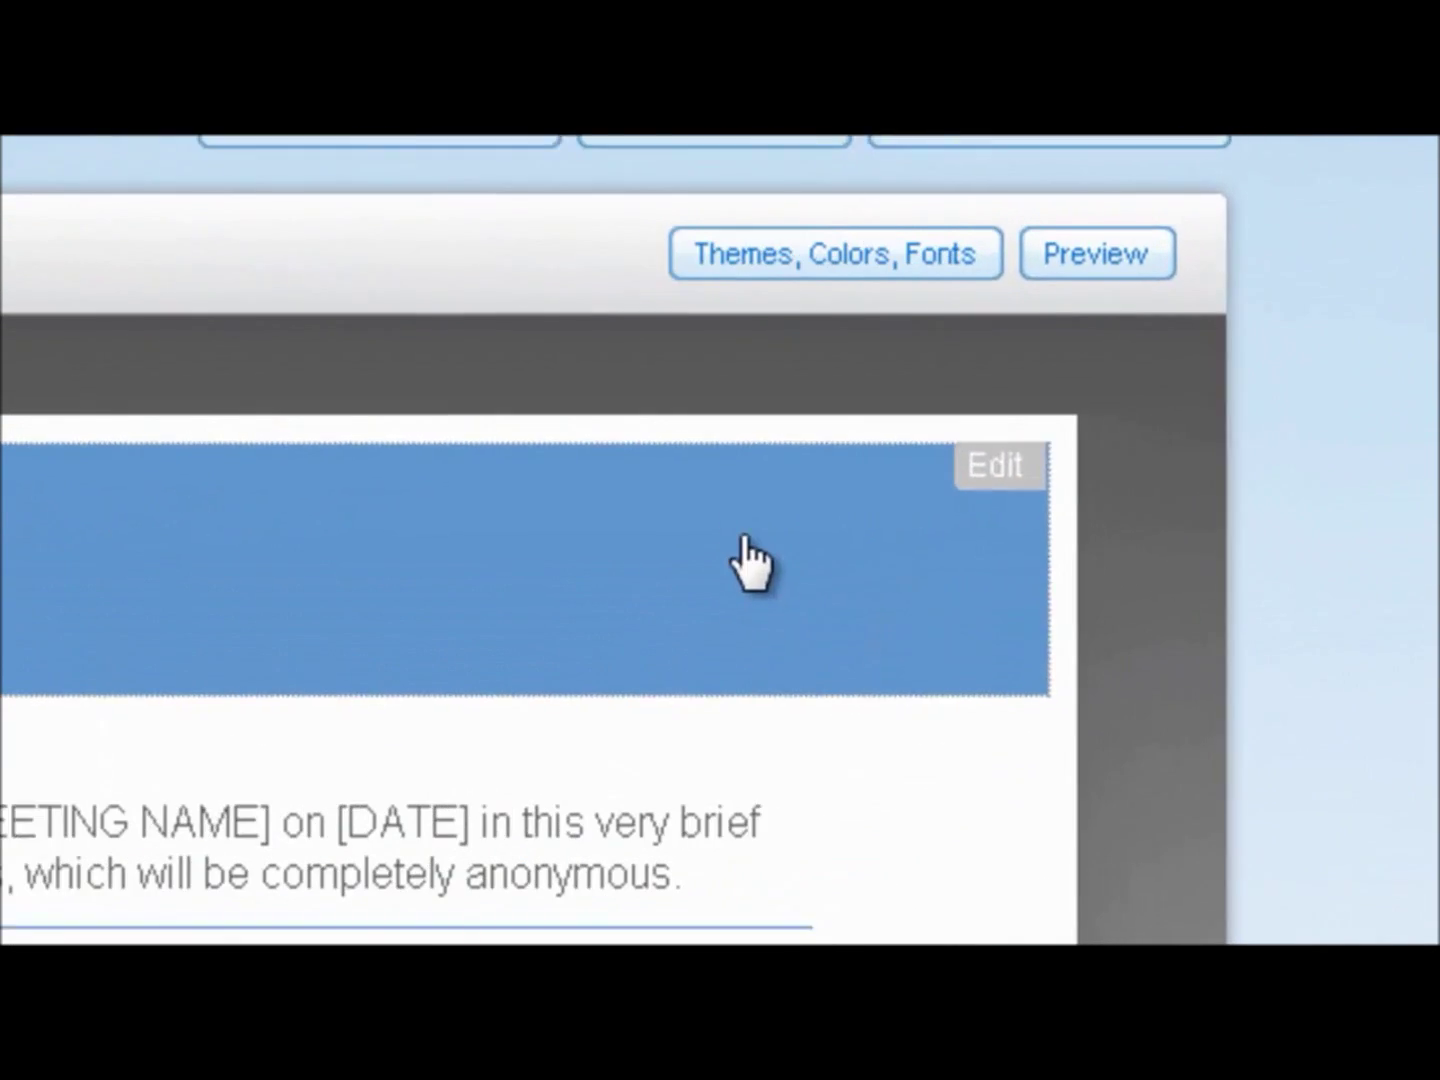
click(975, 471)
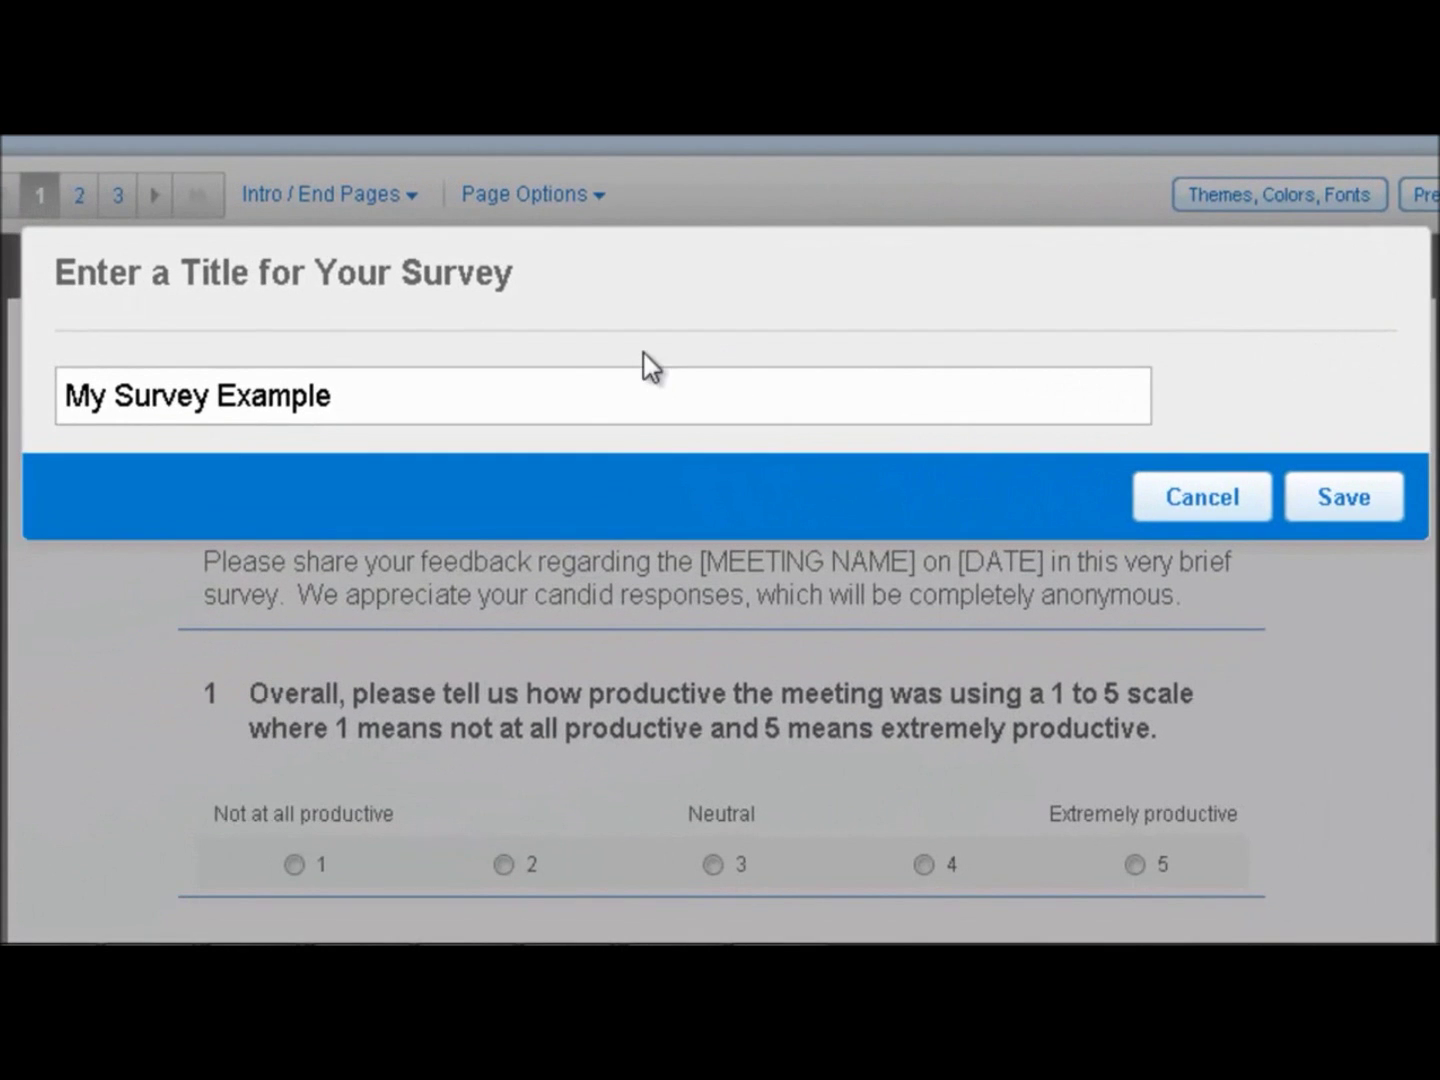
click(518, 395)
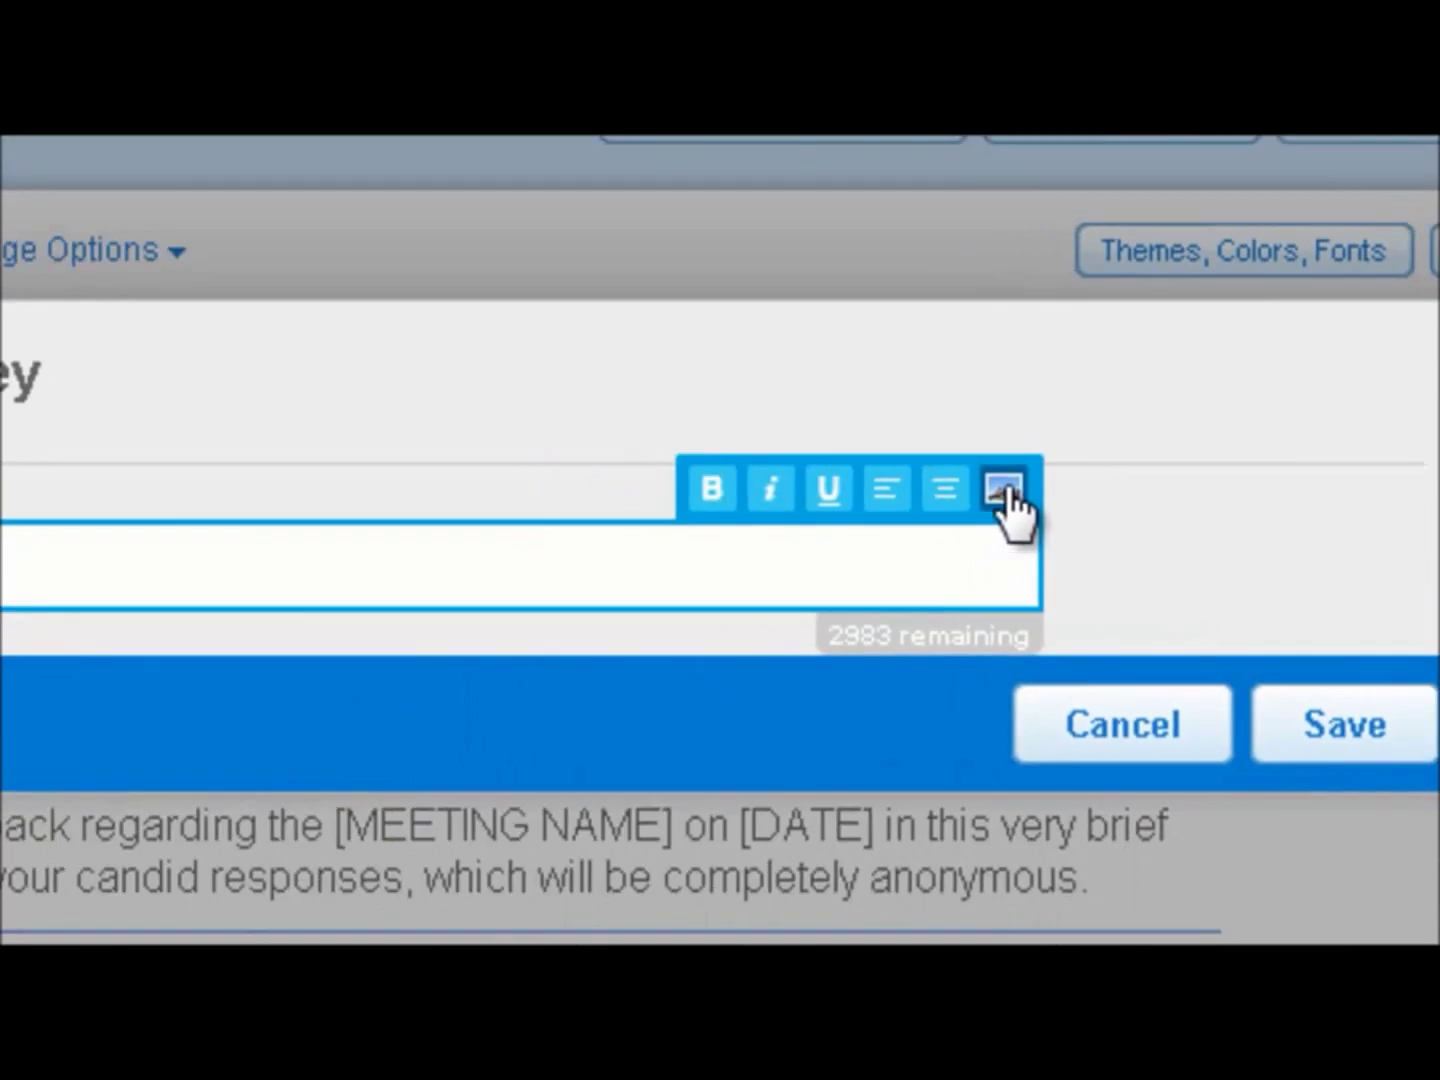
Insert the Zoomerang Logo image from the Logos folder beside the survey title.
click(949, 502)
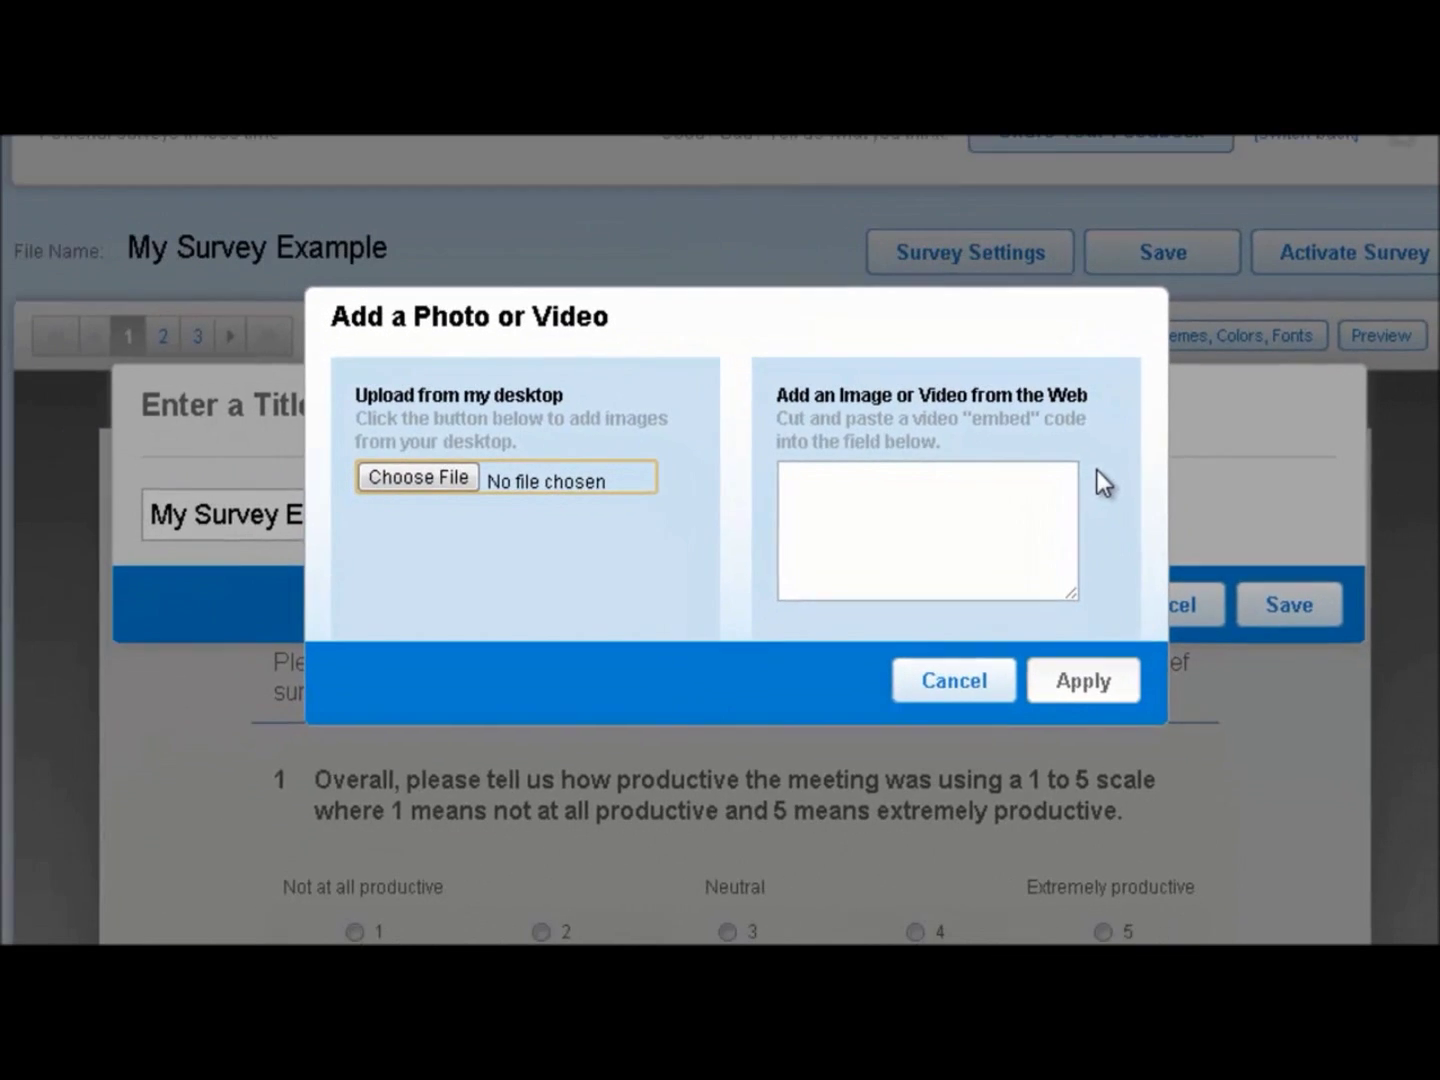
click(416, 474)
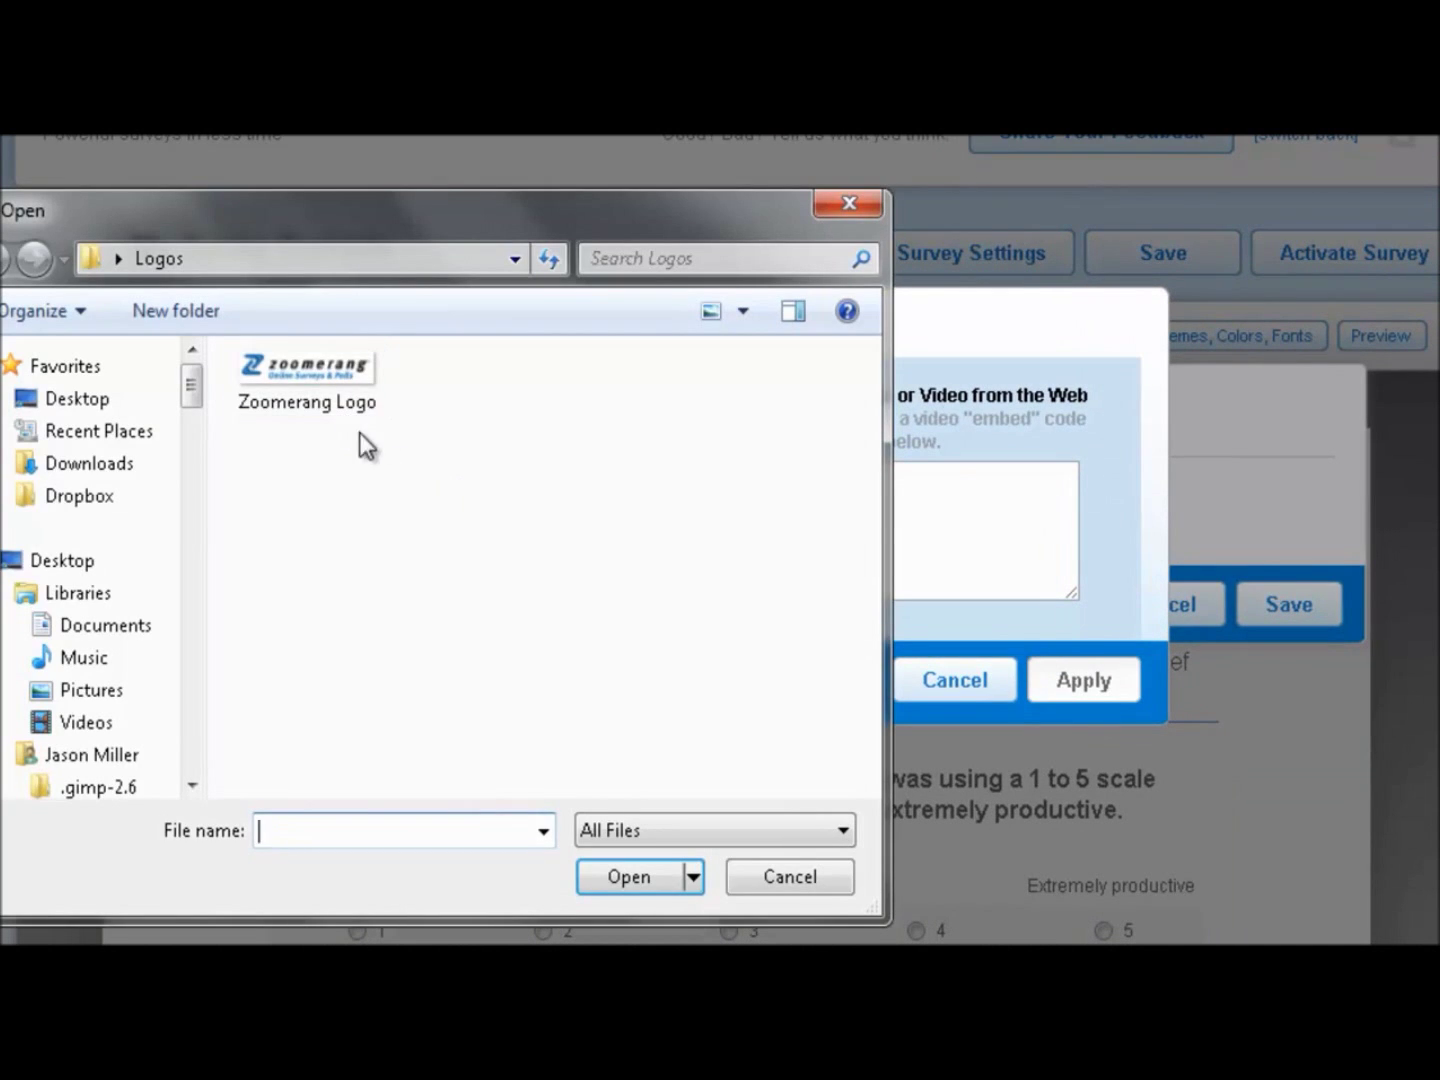
double_click(329, 373)
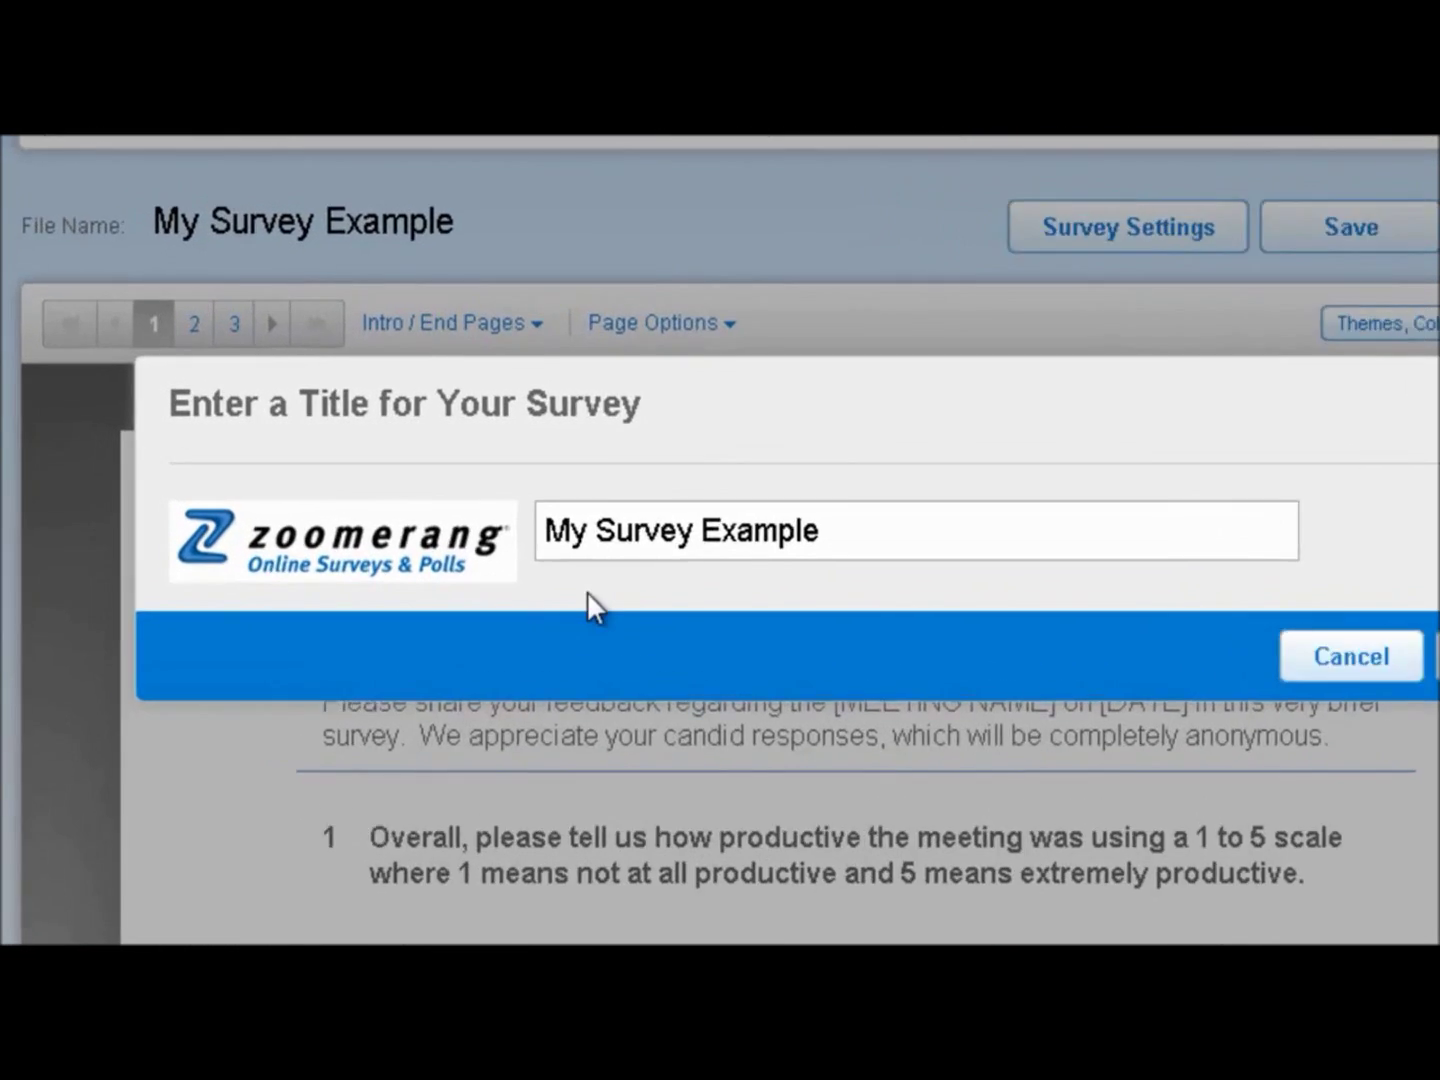
mouse_move(383, 545)
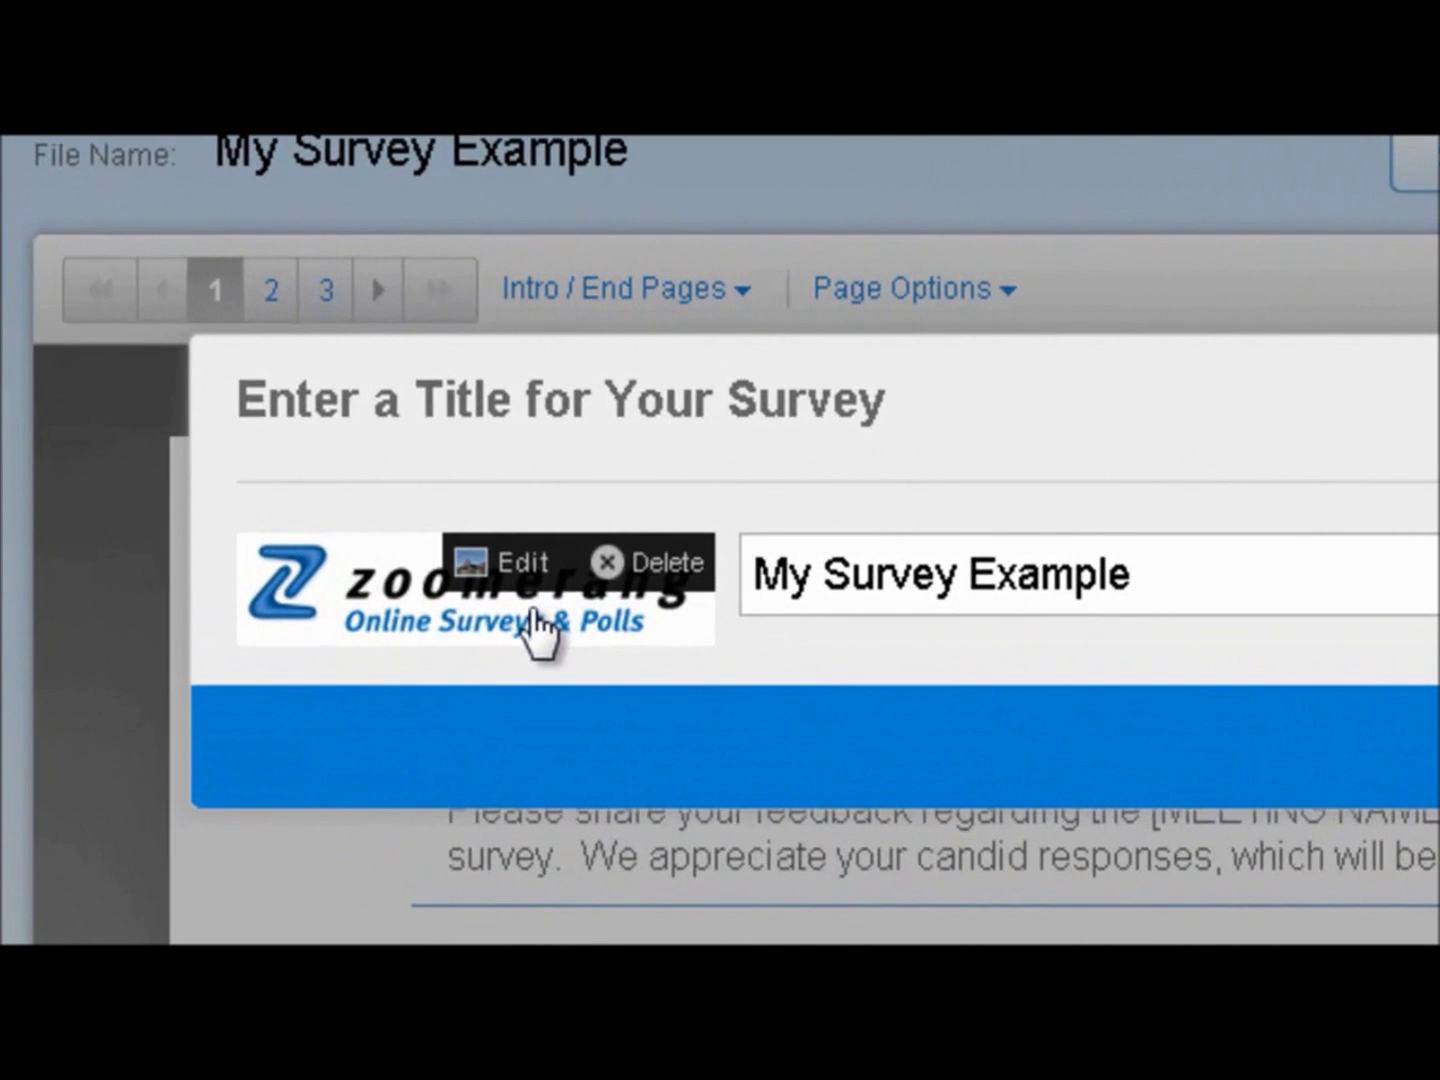
Place the title text above the logo and enlarge the logo to Large size.
click(526, 579)
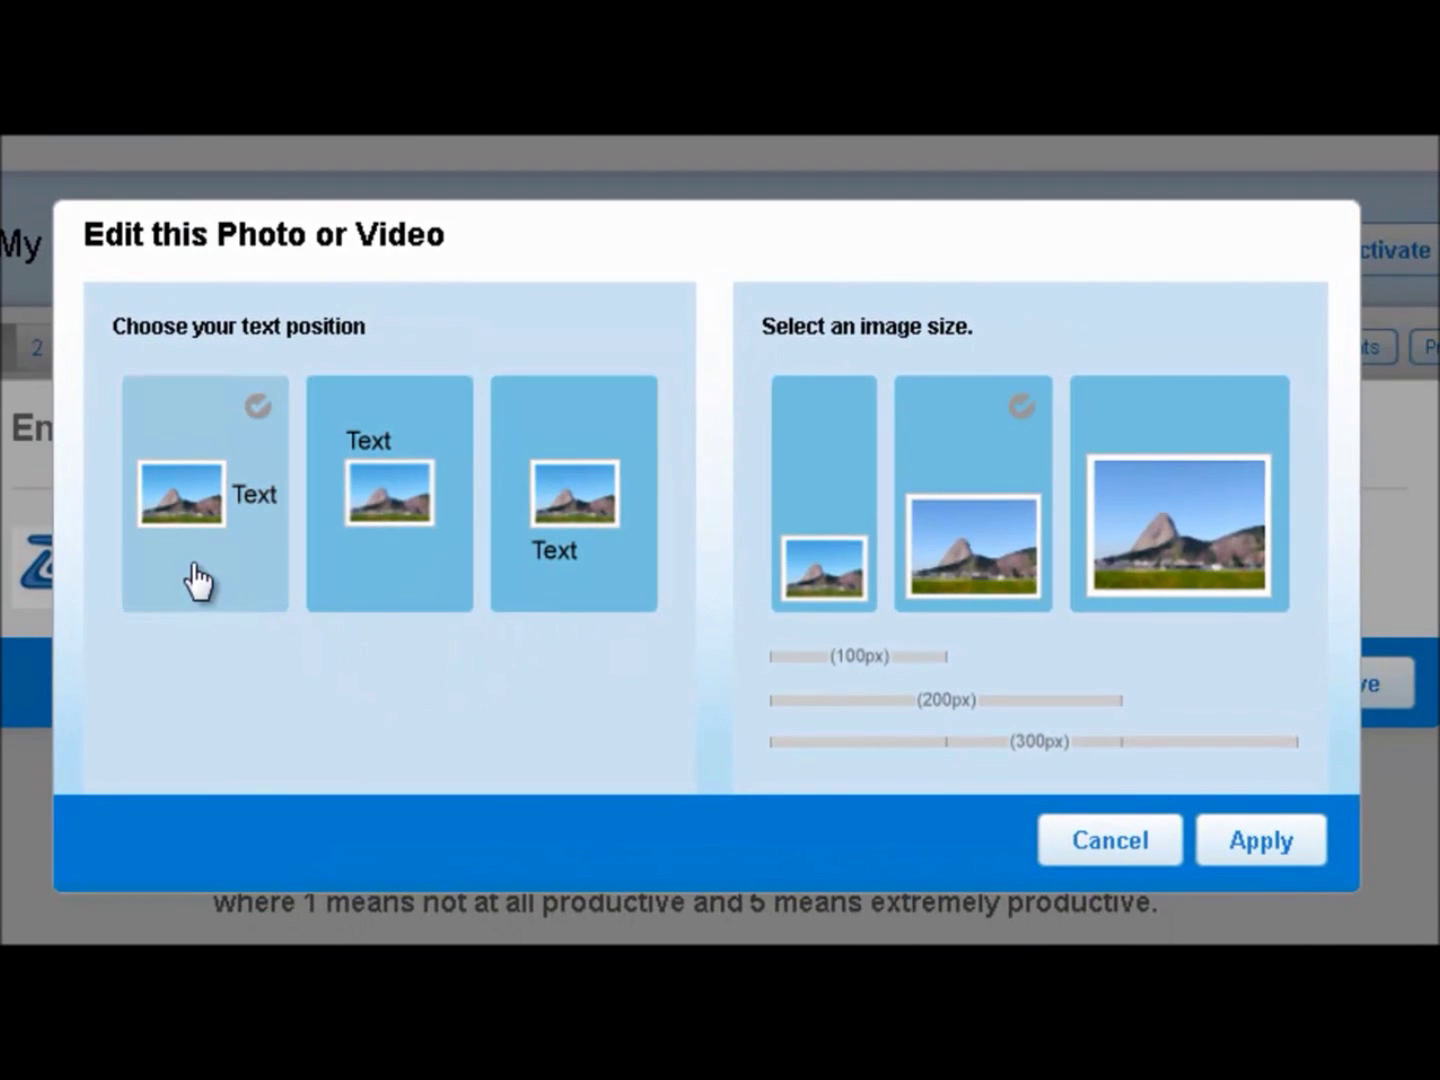
click(392, 554)
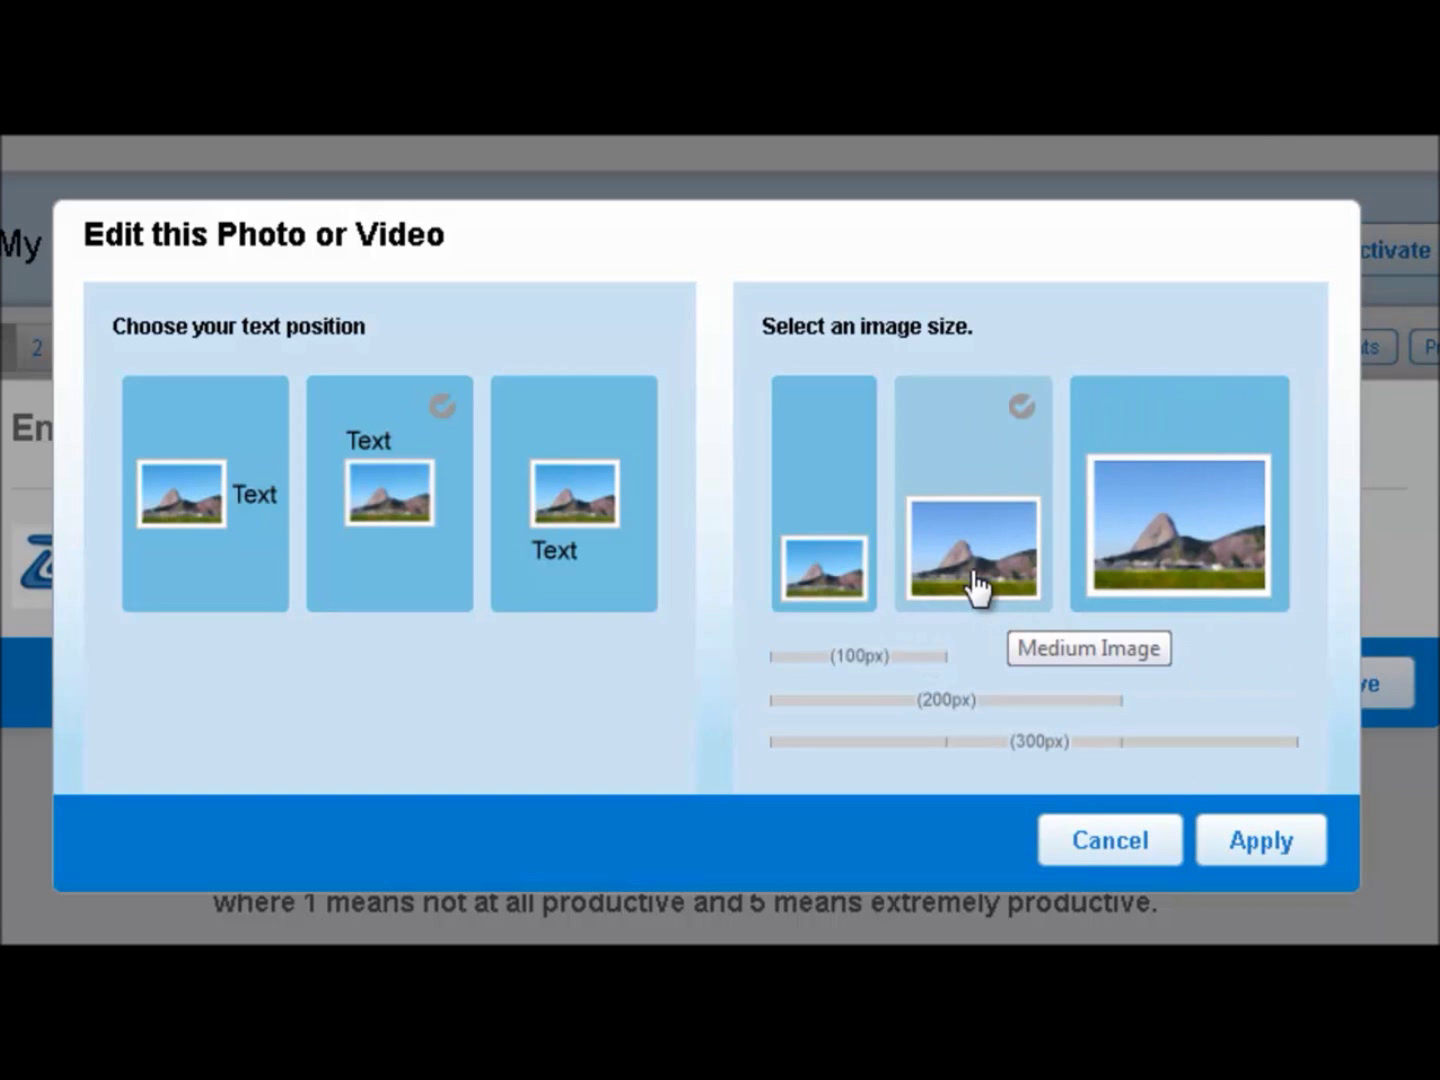
click(1140, 554)
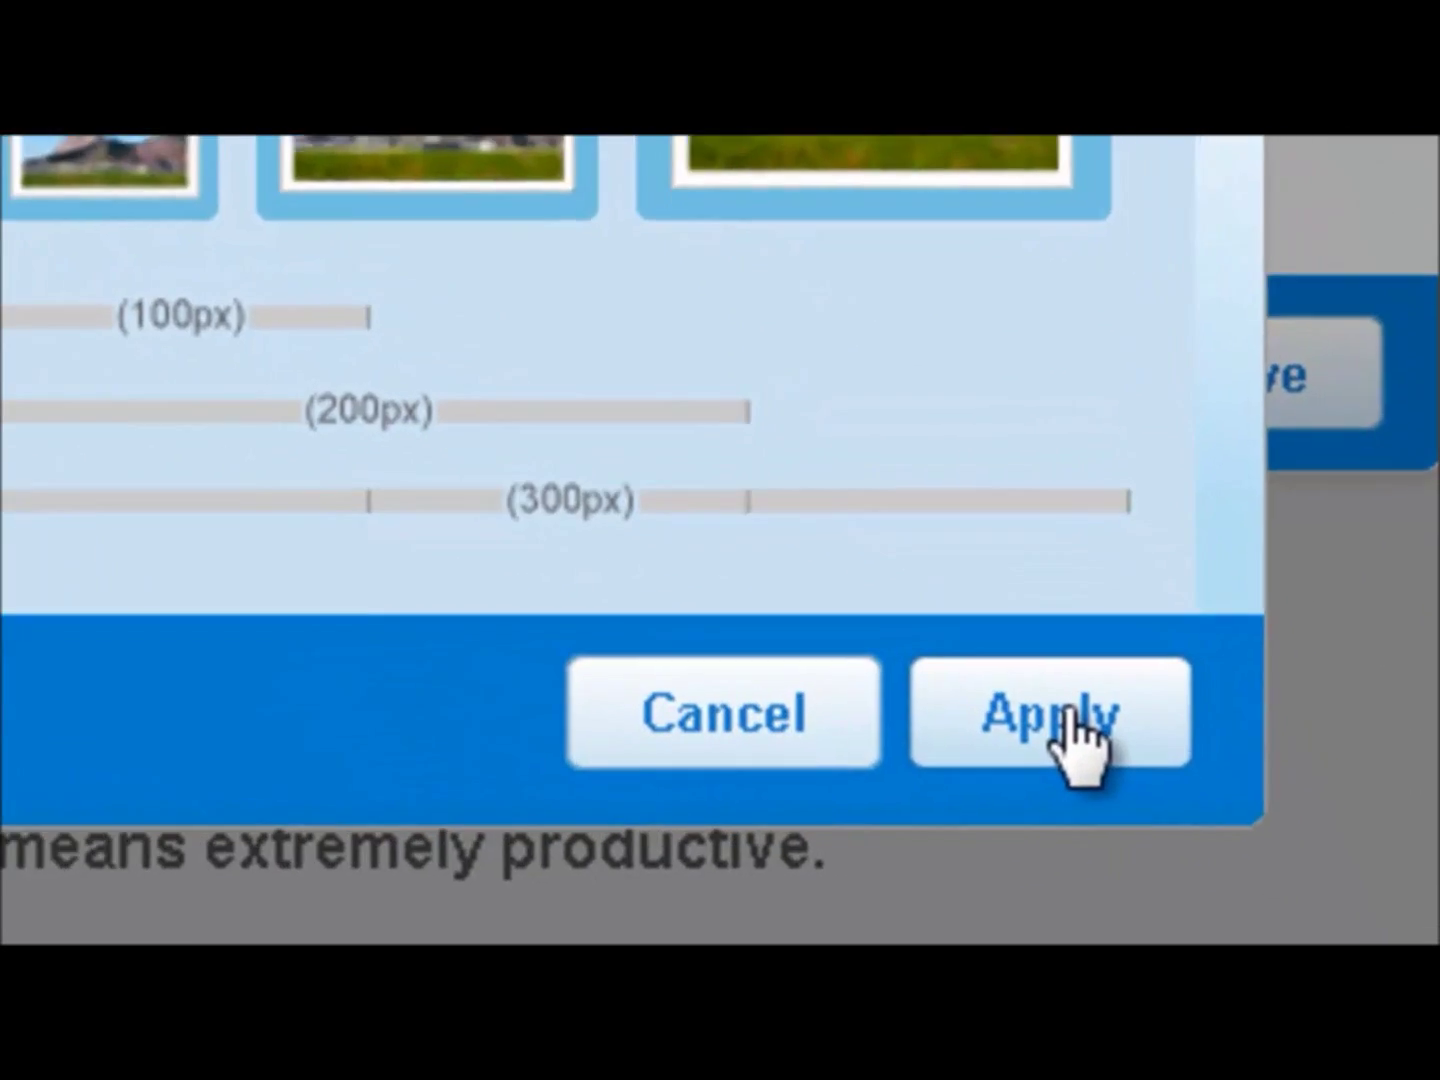
click(1059, 715)
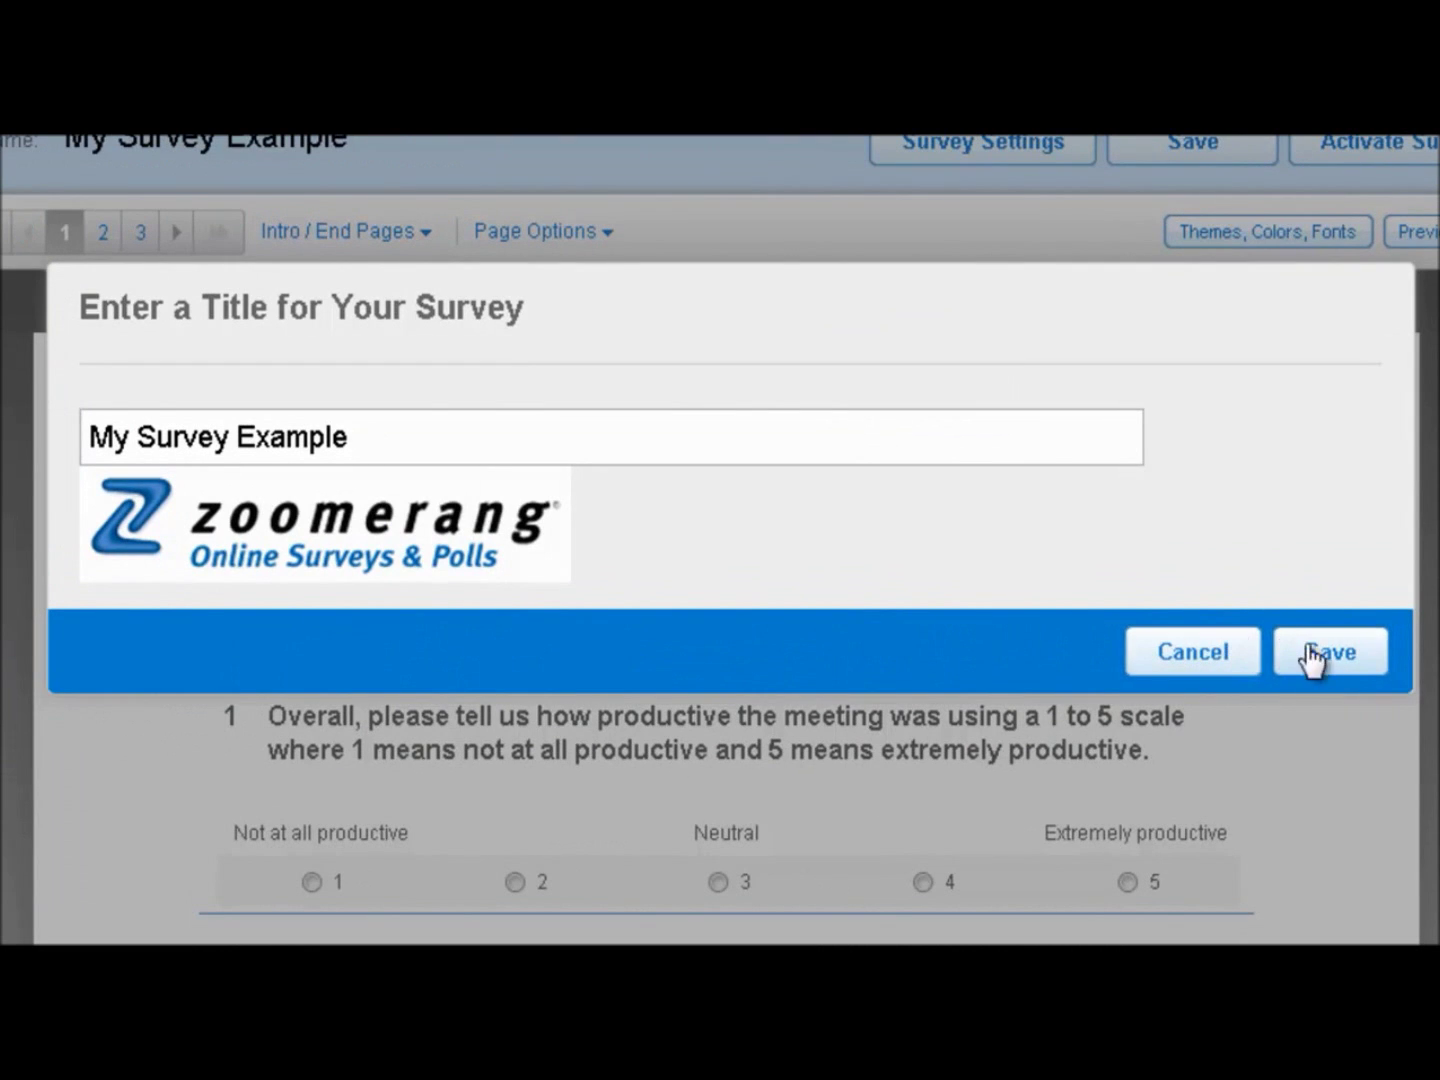
Save the title and logo to the header, then reopen the title editor and cancel without changes.
click(1344, 662)
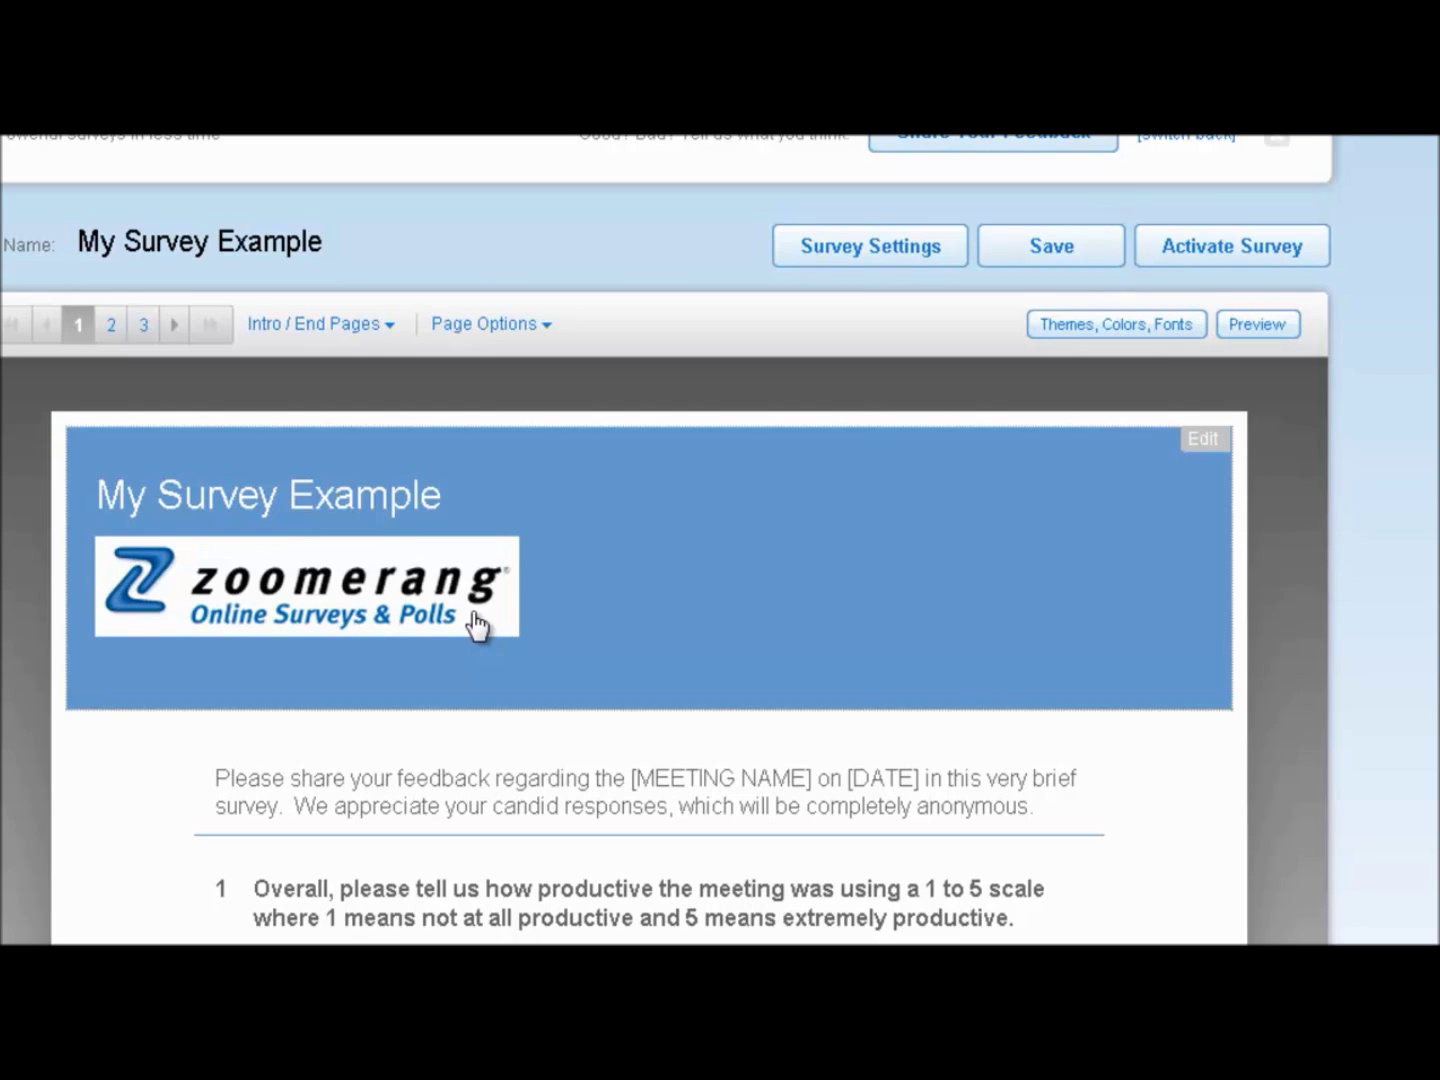
click(1205, 442)
click(644, 450)
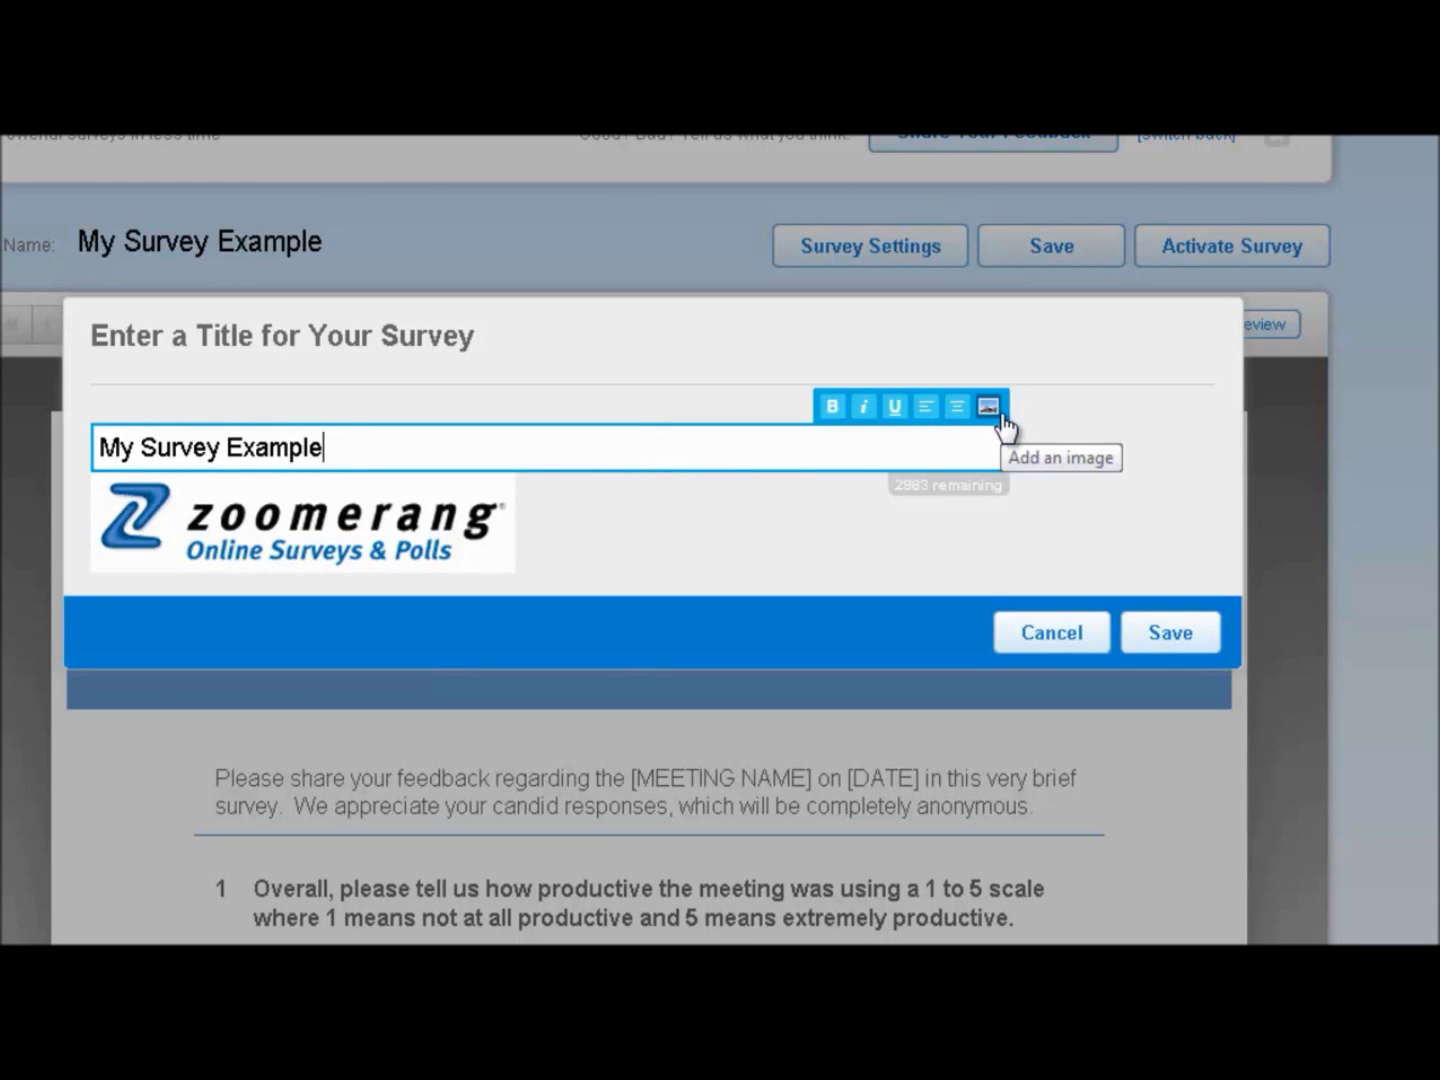
click(1063, 634)
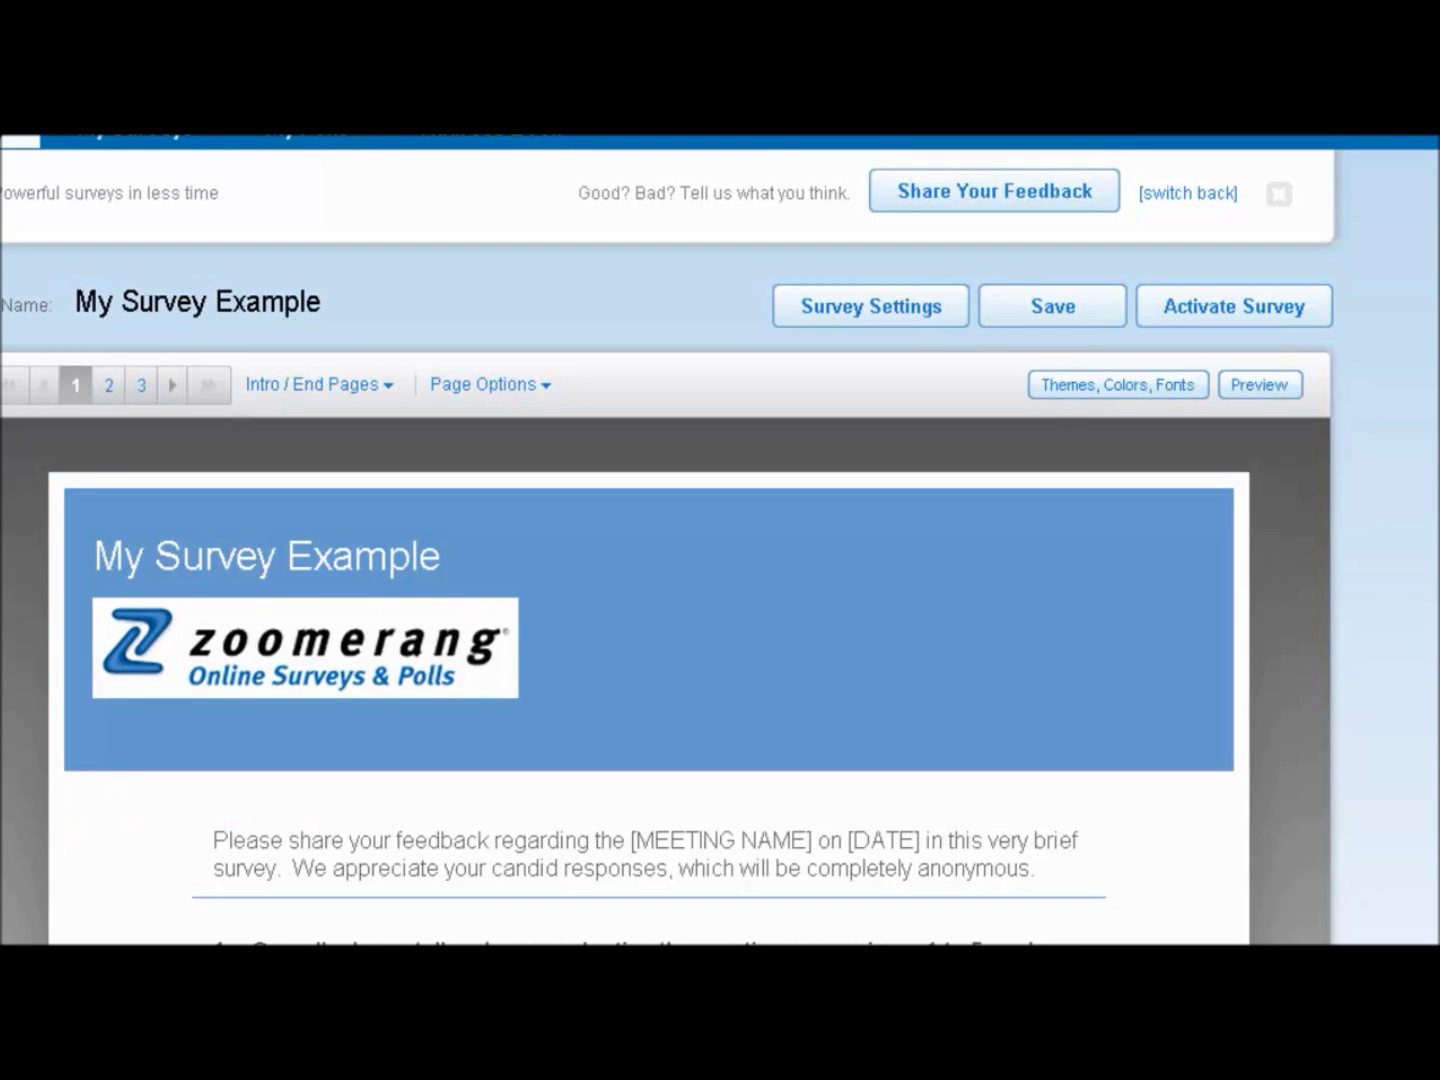
Edit question 5's wording and start adding a photo or video to it.
scroll(720, 540, down, 15)
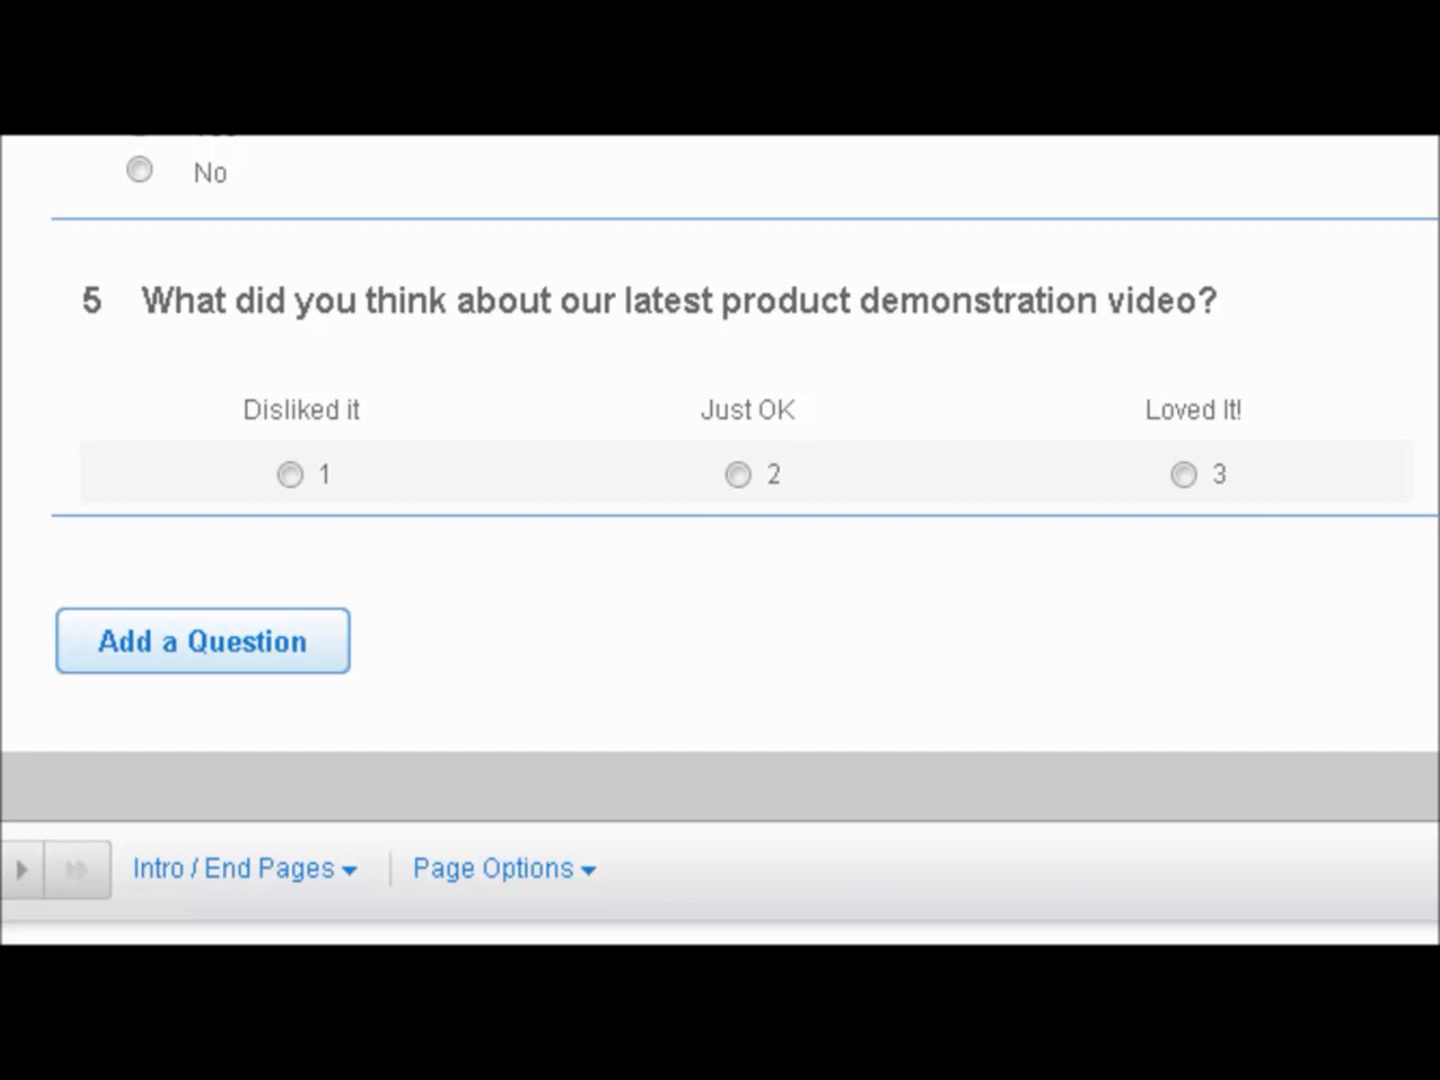
mouse_move(1354, 421)
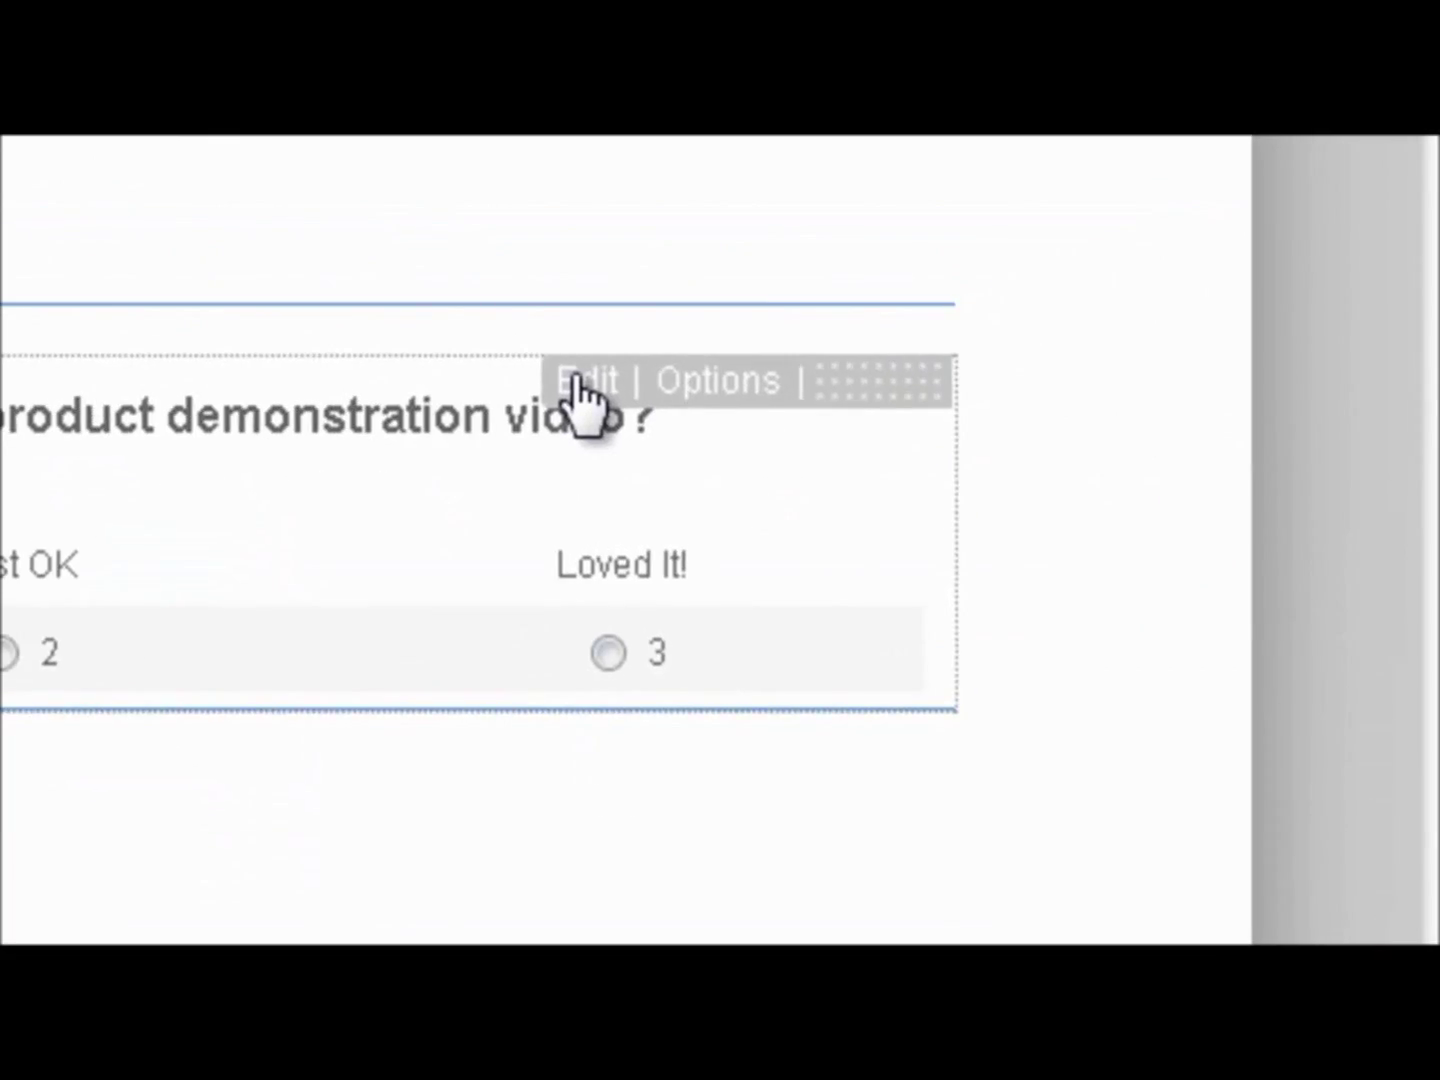
click(582, 383)
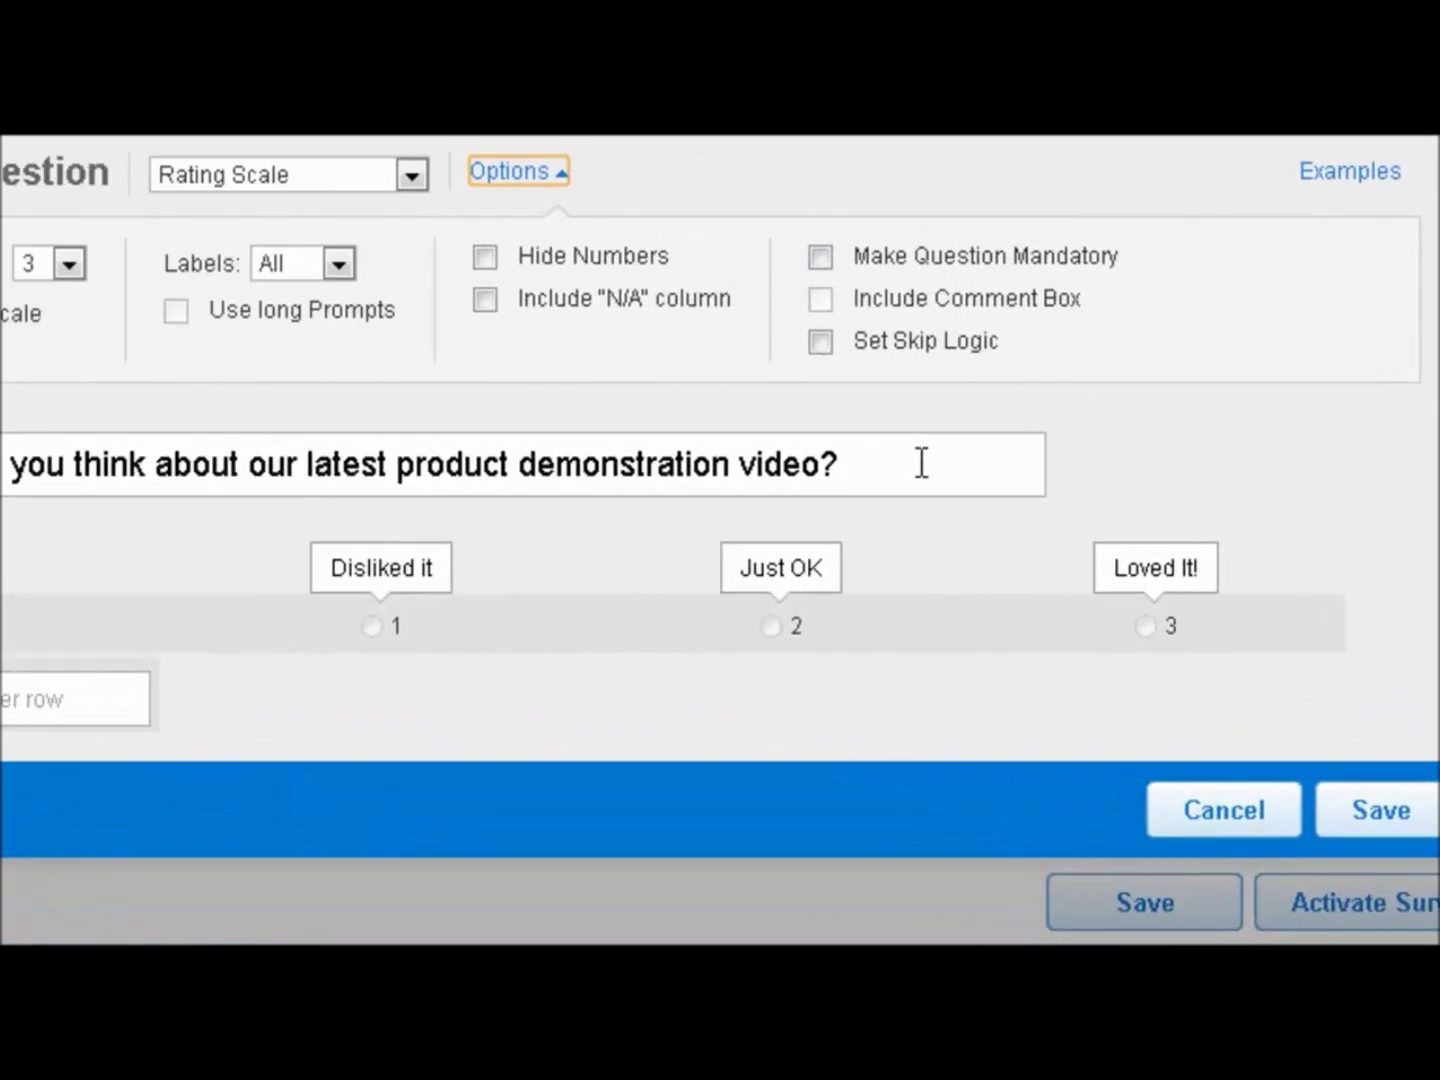
click(970, 445)
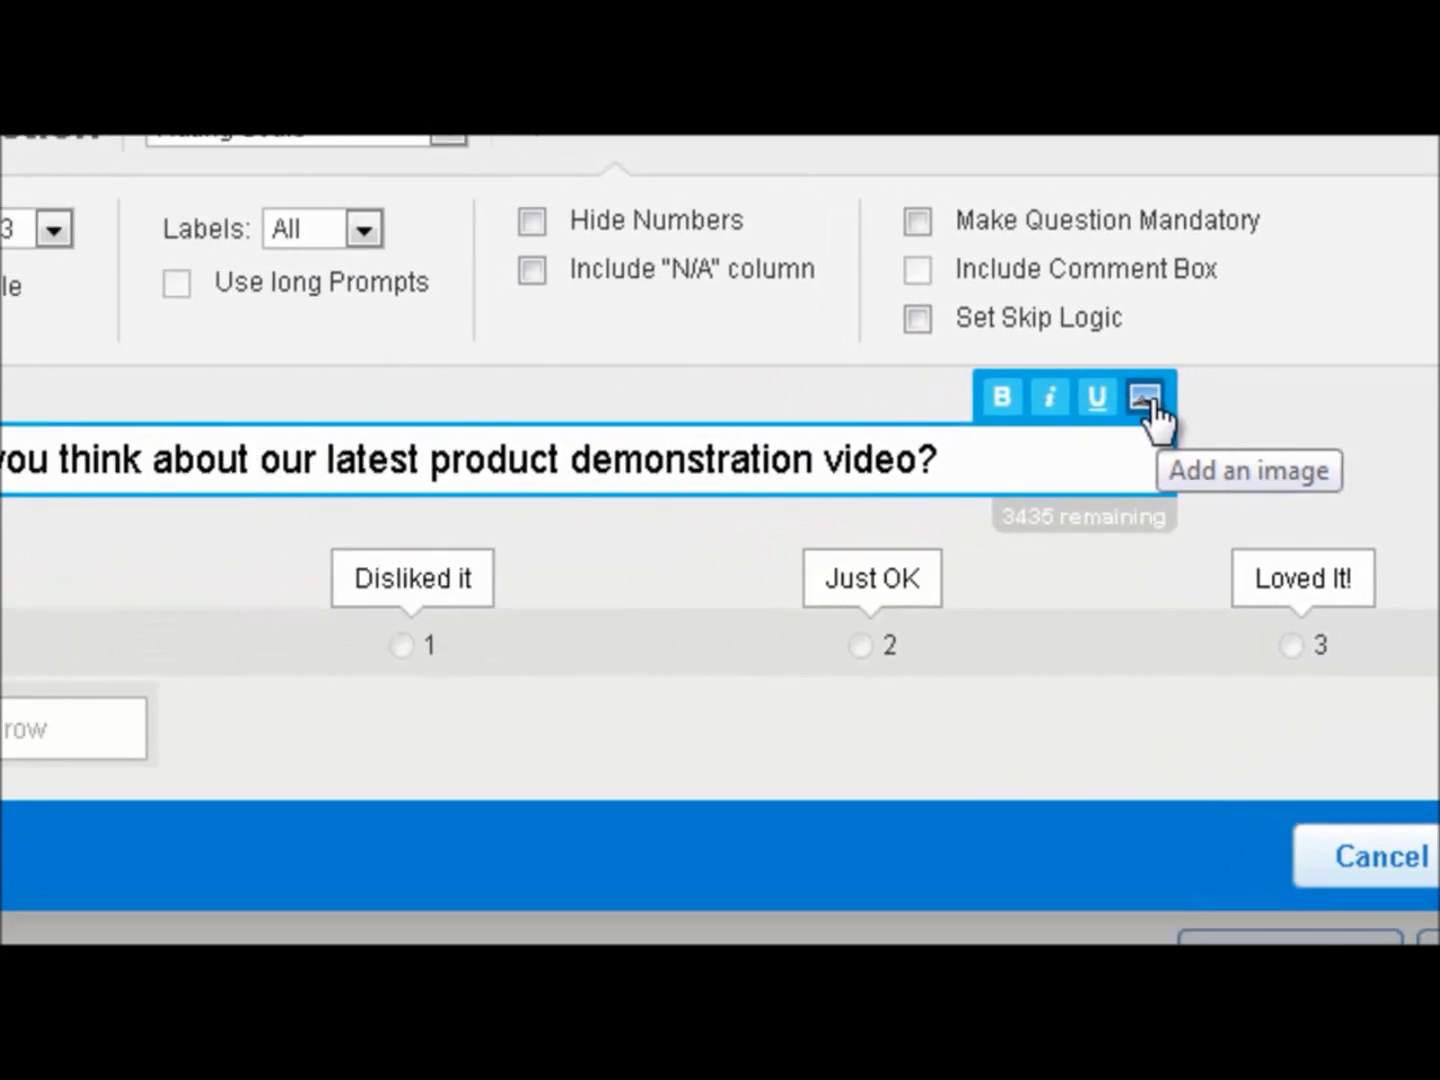
click(923, 440)
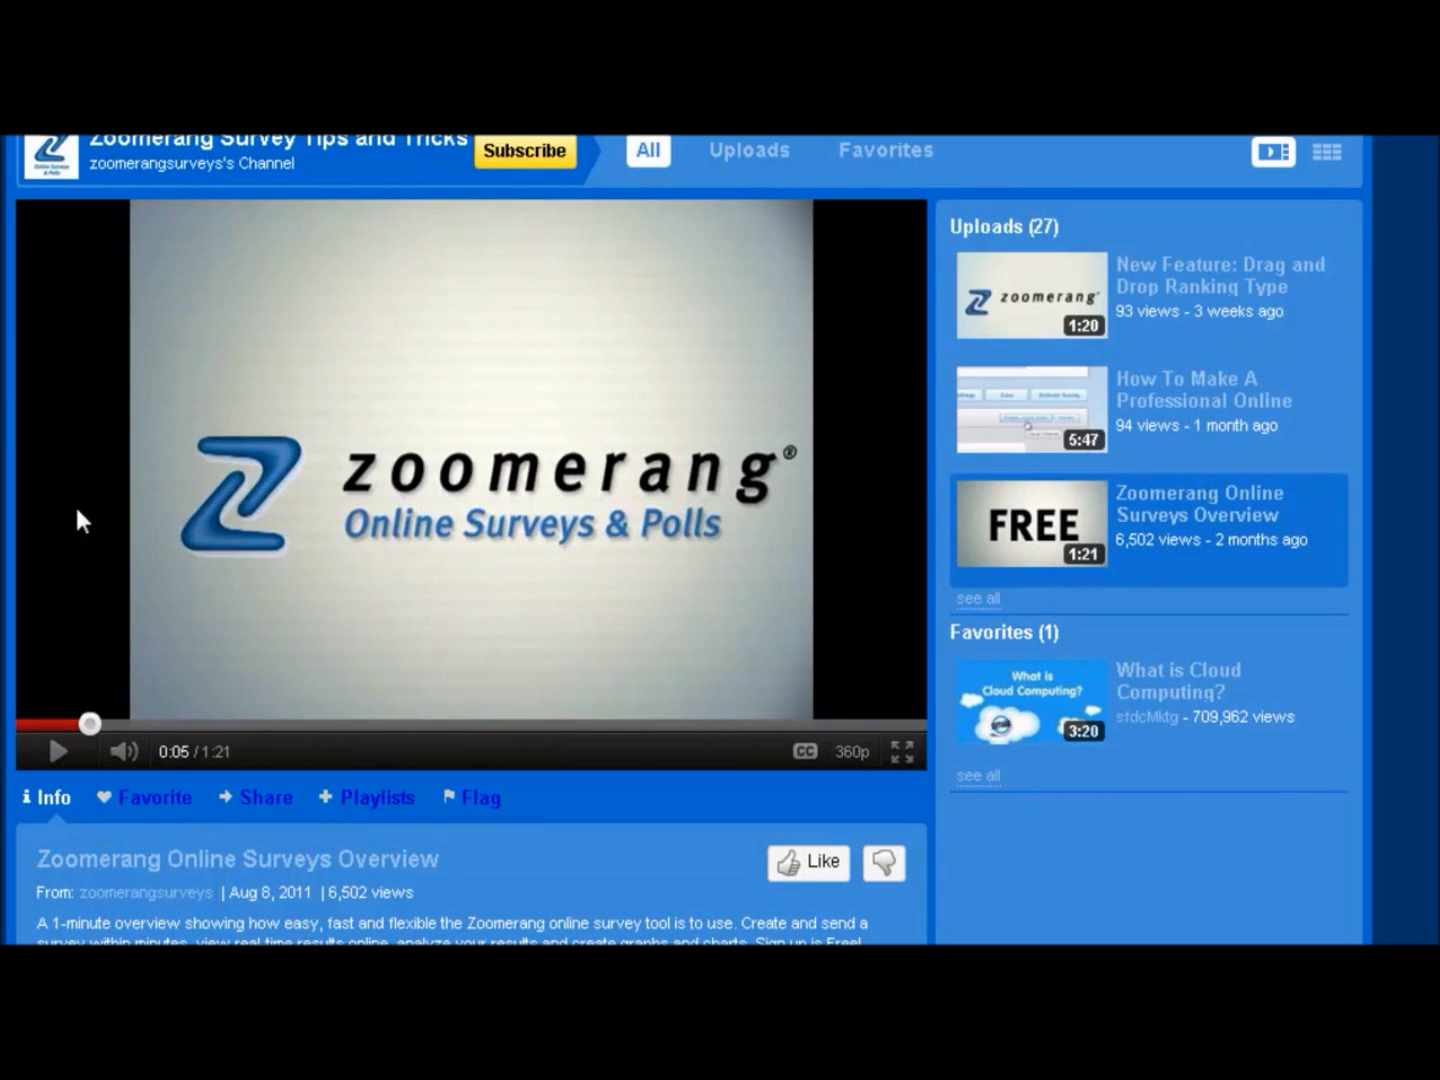
Cut the YouTube embed code of the 'Zoomerang Online Surveys Overview' video to the clipboard.
scroll(425, 781, down, 1)
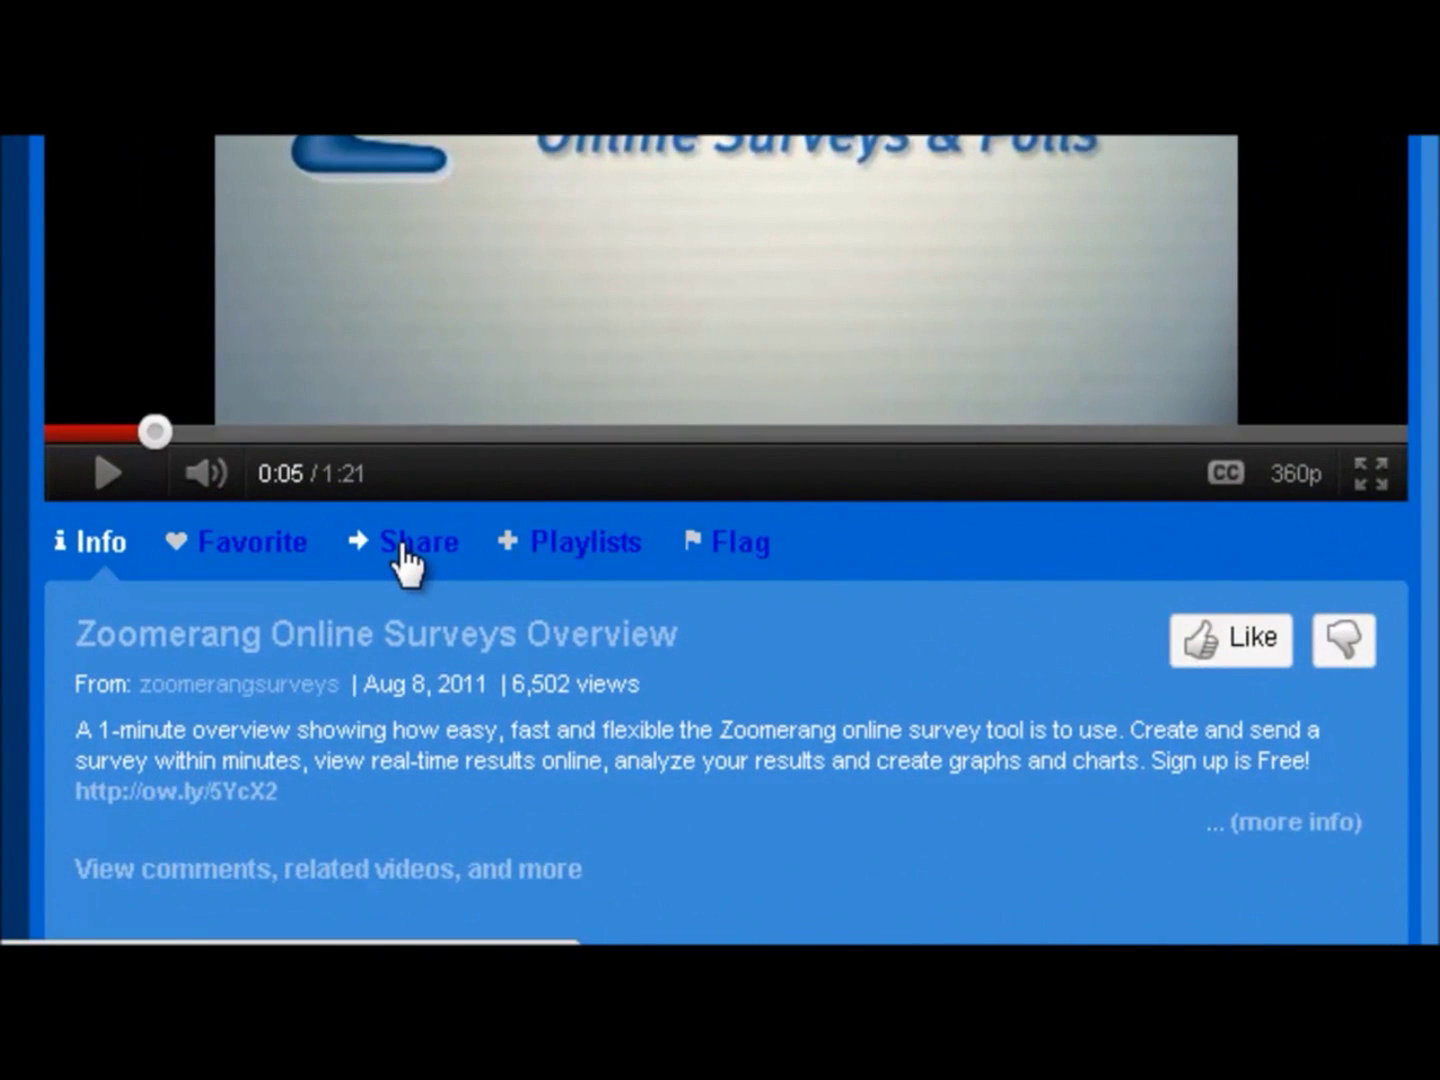
click(405, 545)
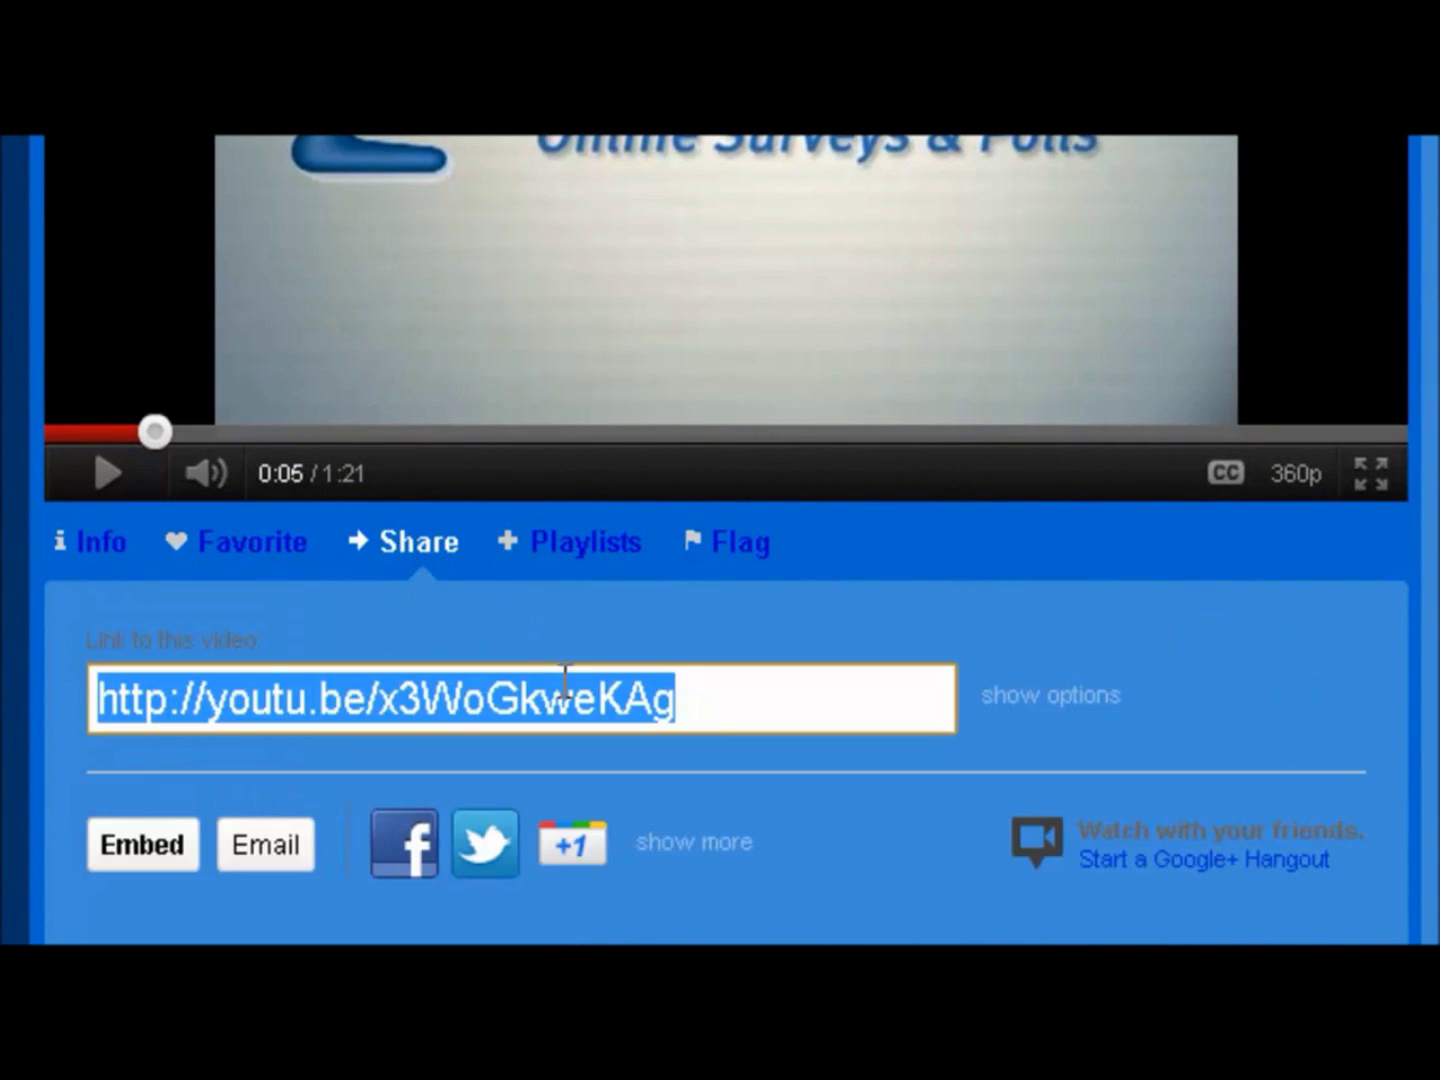
click(146, 848)
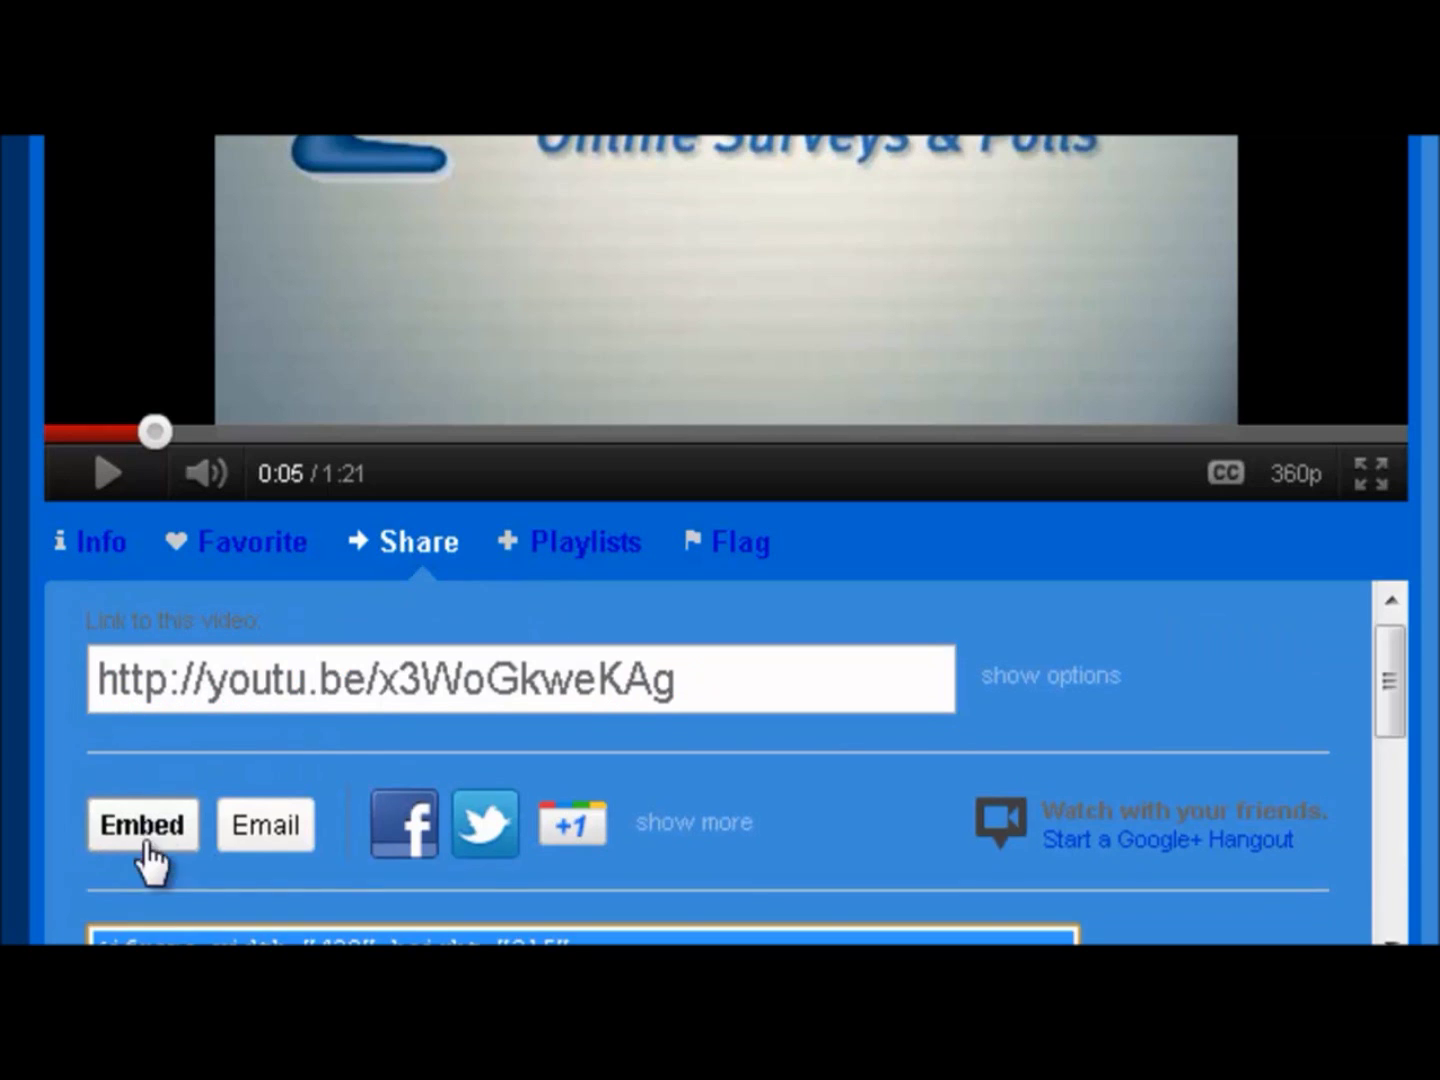
scroll(589, 845, down, 2)
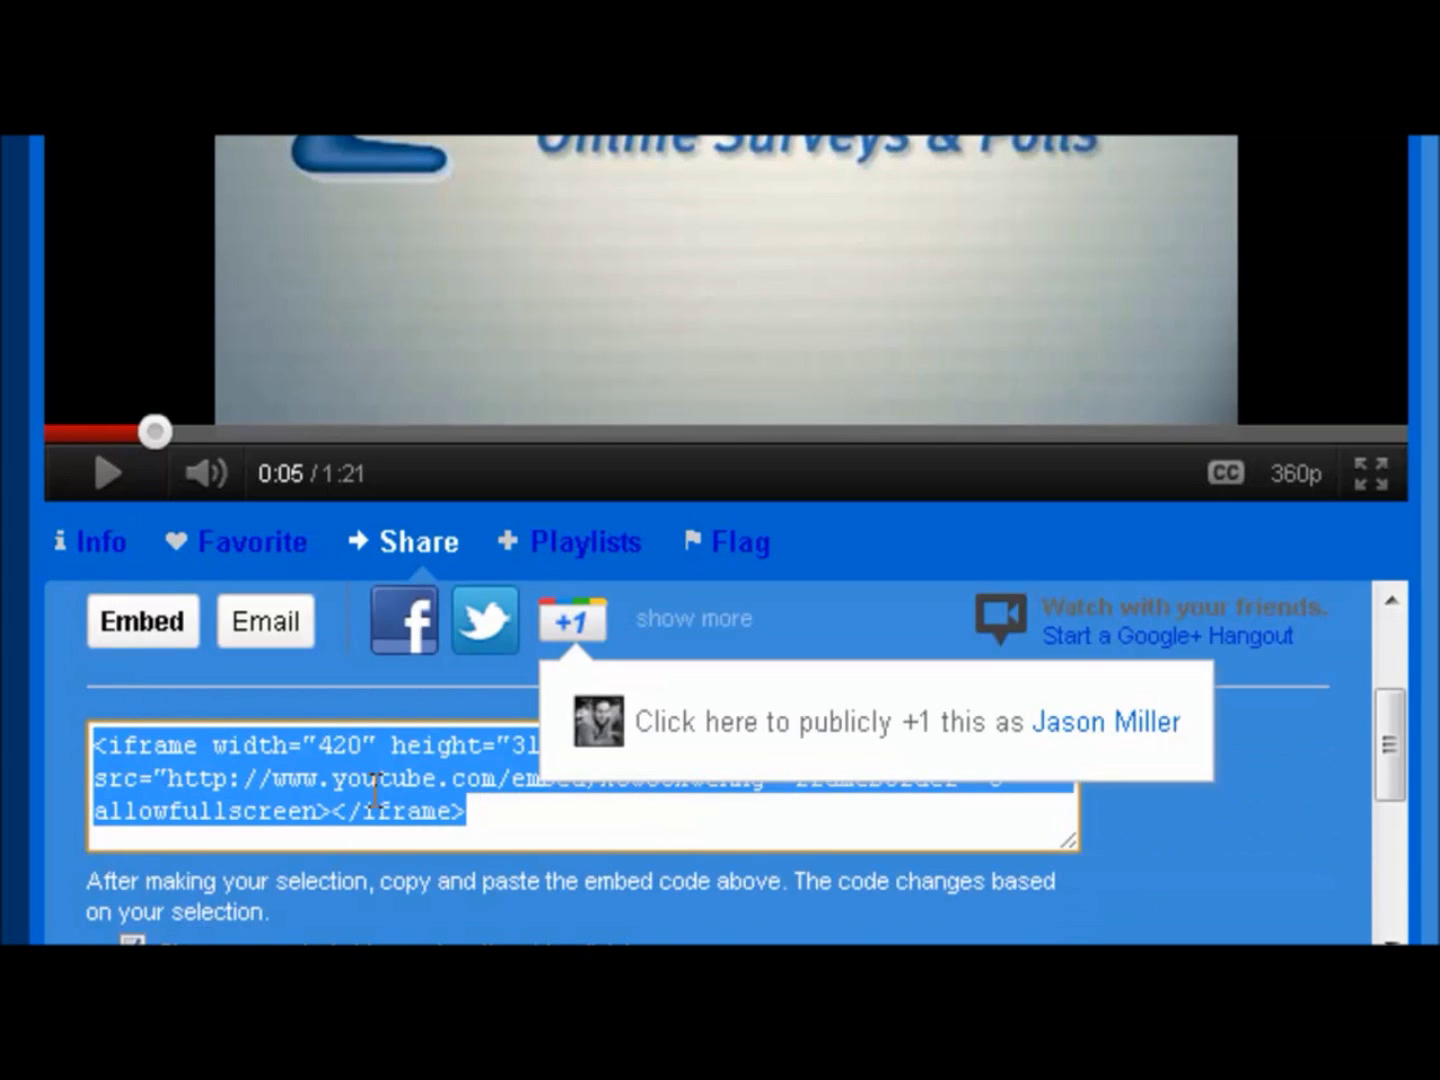
right_click(376, 795)
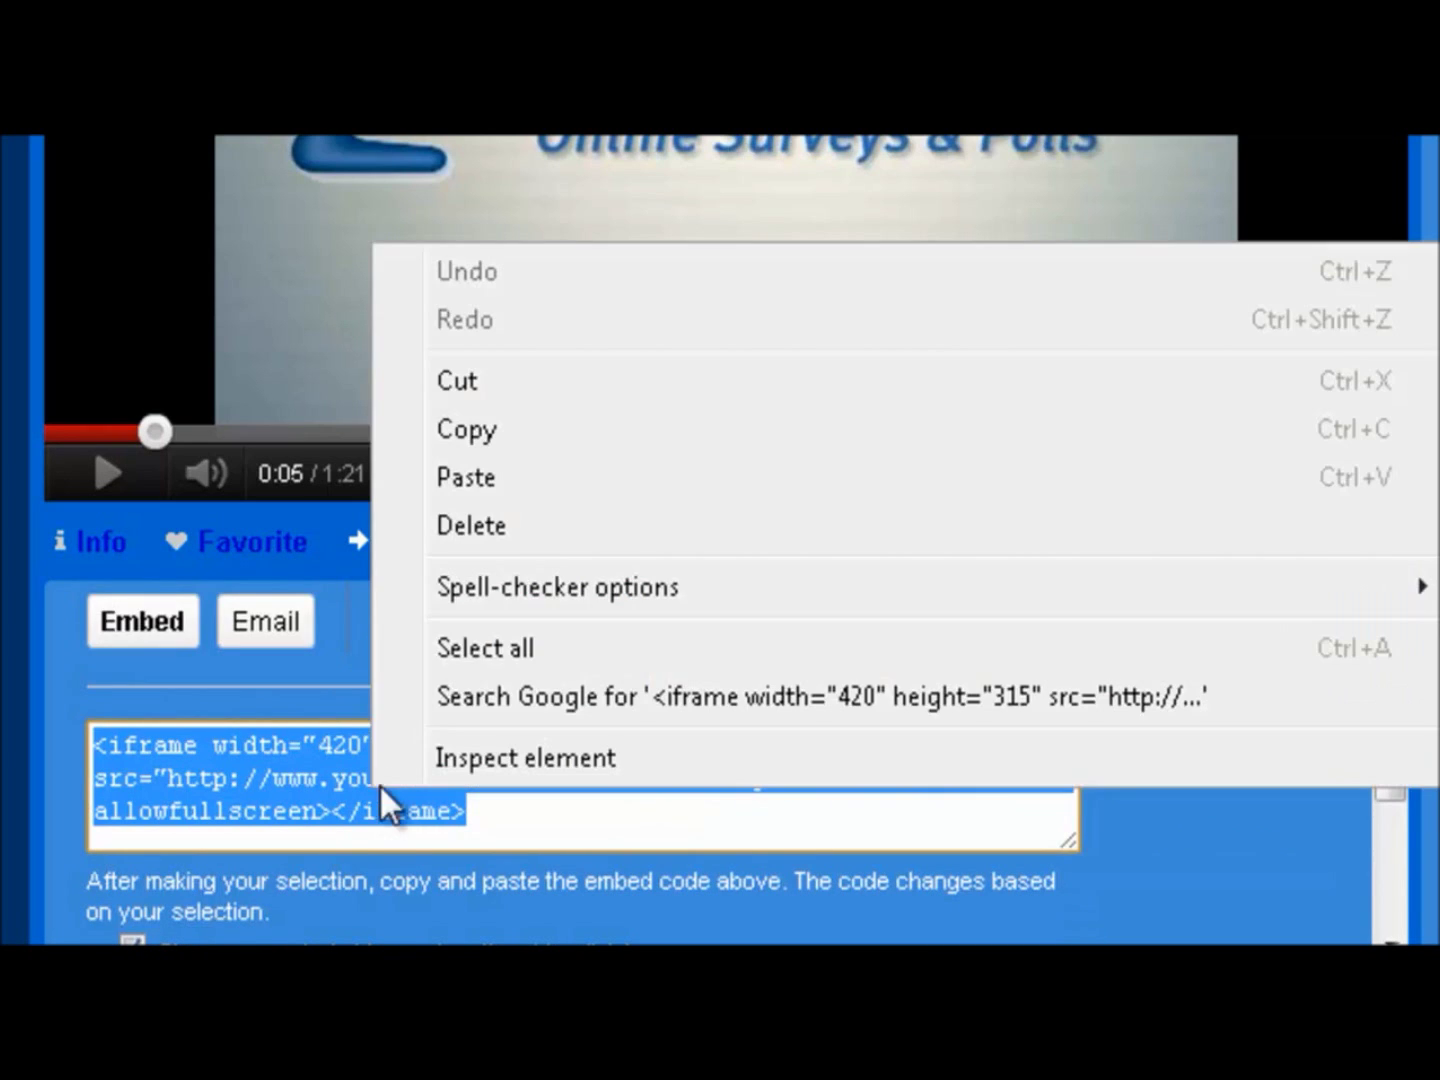
click(466, 393)
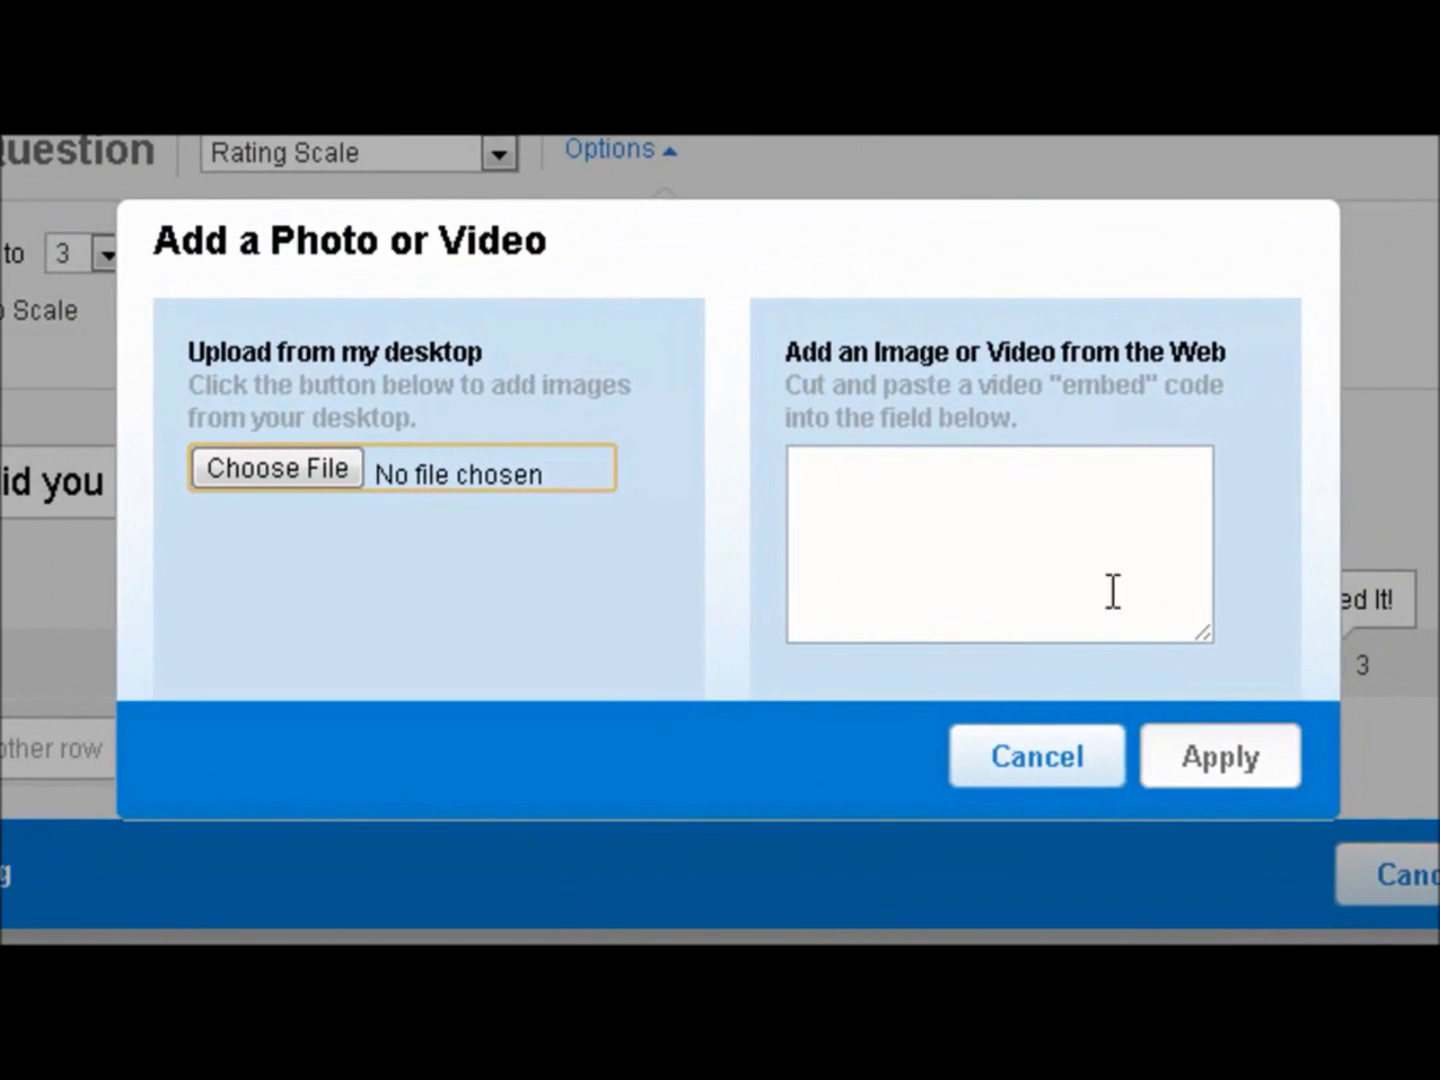
Paste the YouTube embed code into question 5, apply it, and save the question.
right_click(889, 492)
click(1005, 727)
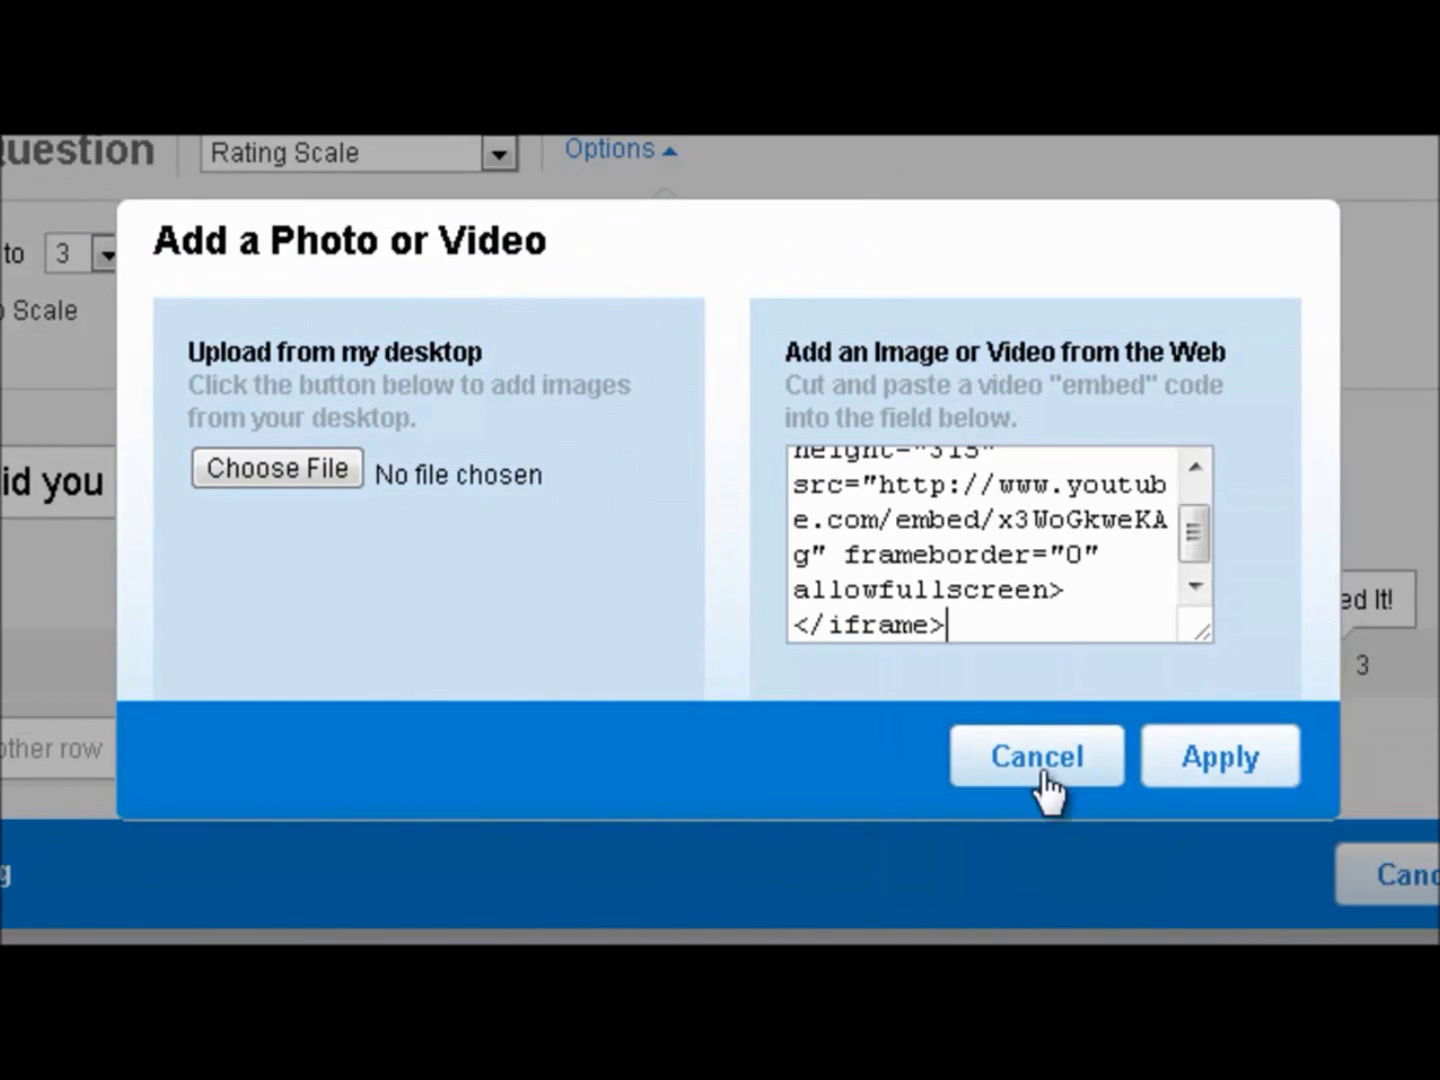
click(1222, 775)
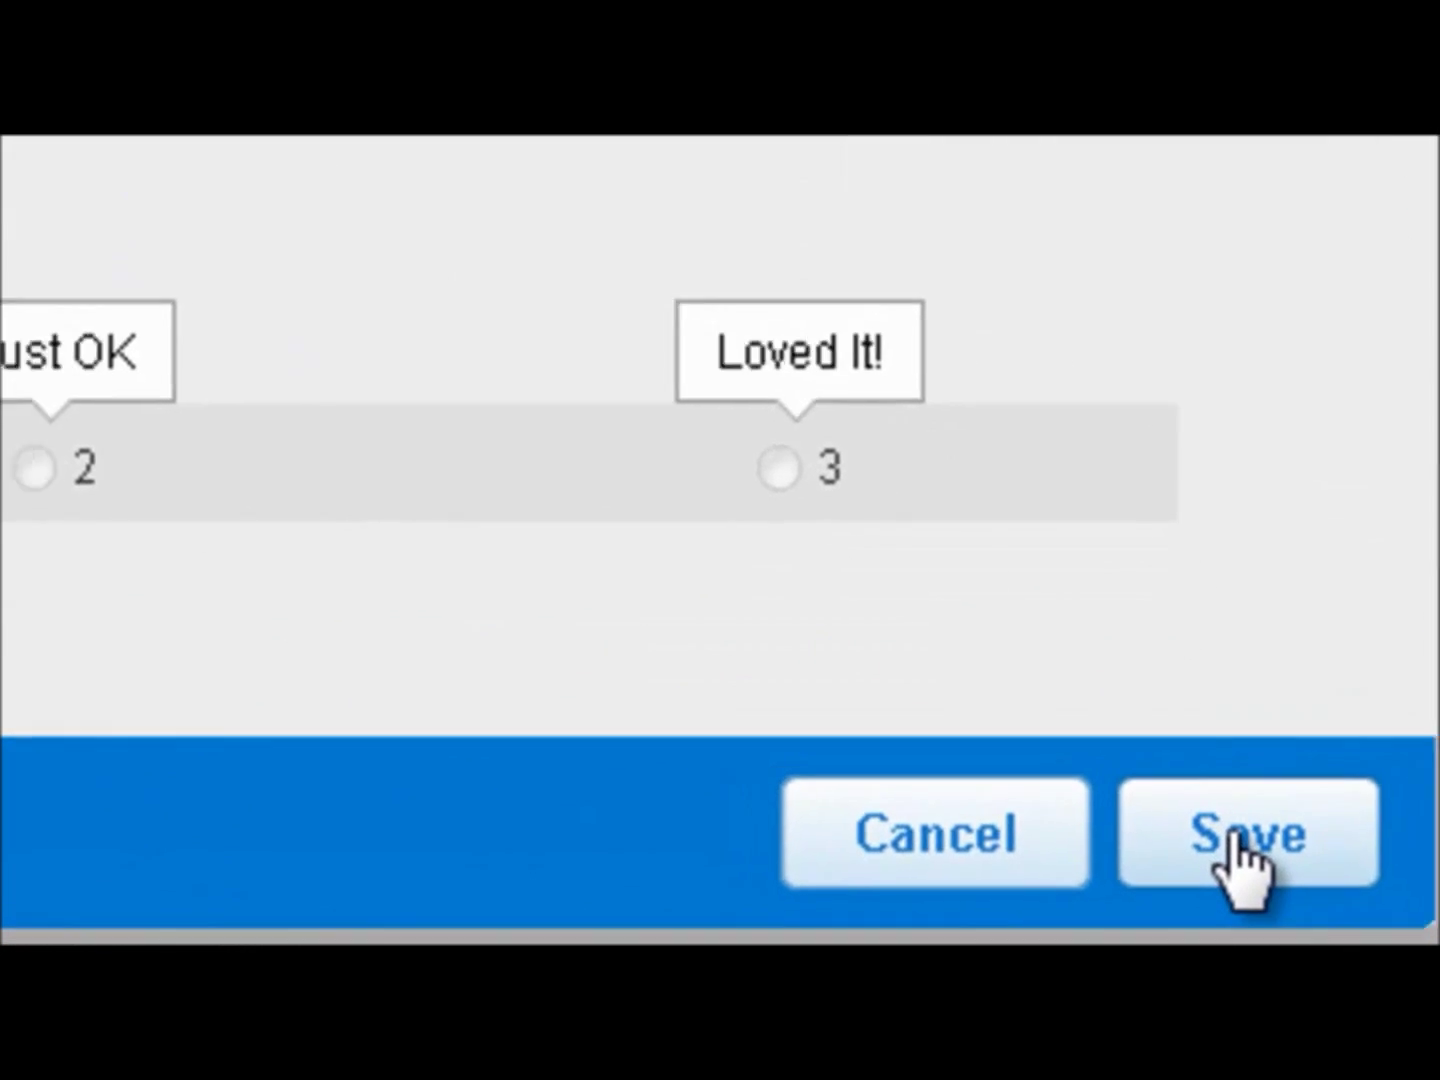
click(1230, 850)
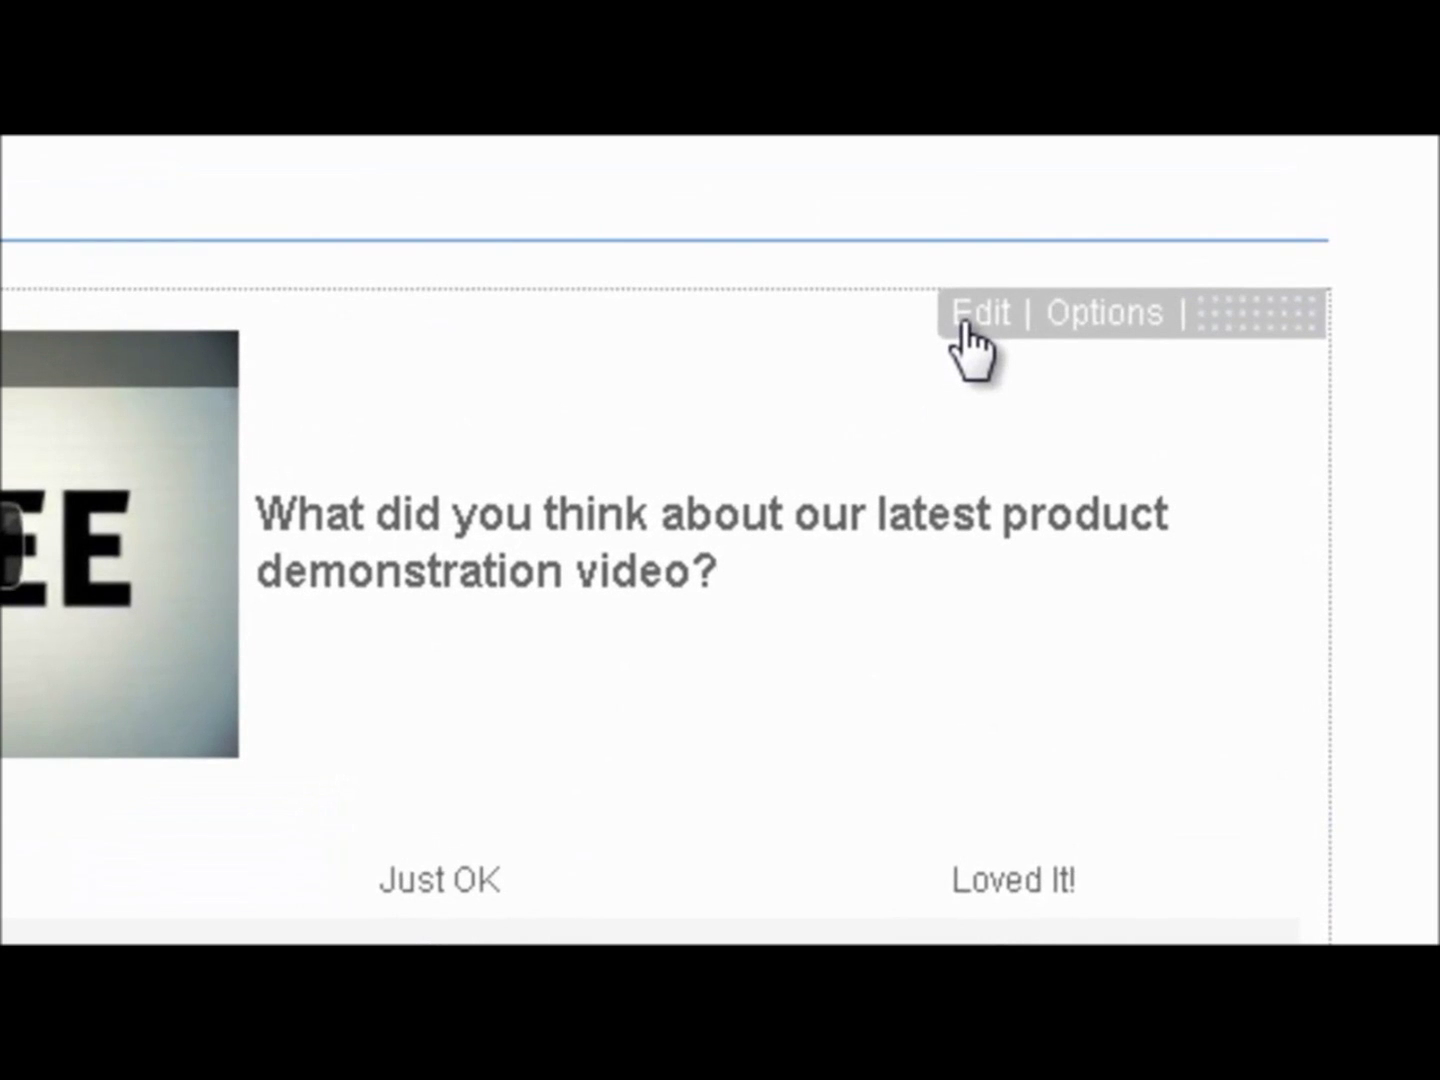
Reopen question 5, set the video's layout to the larger 300px size, and save.
click(967, 318)
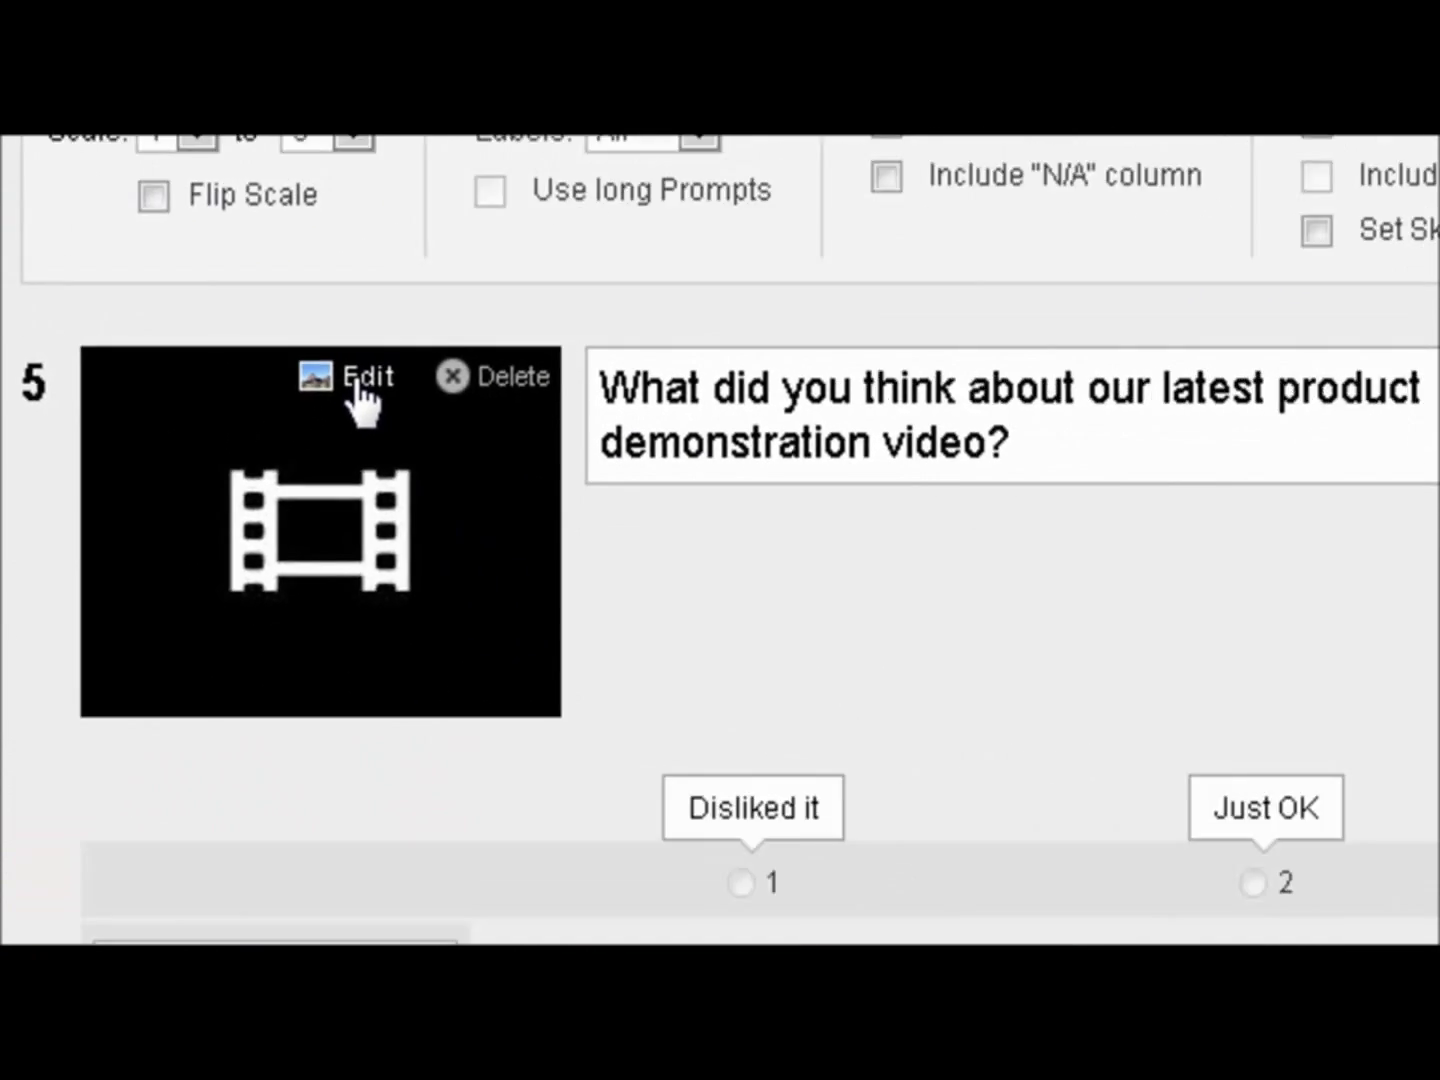
click(358, 382)
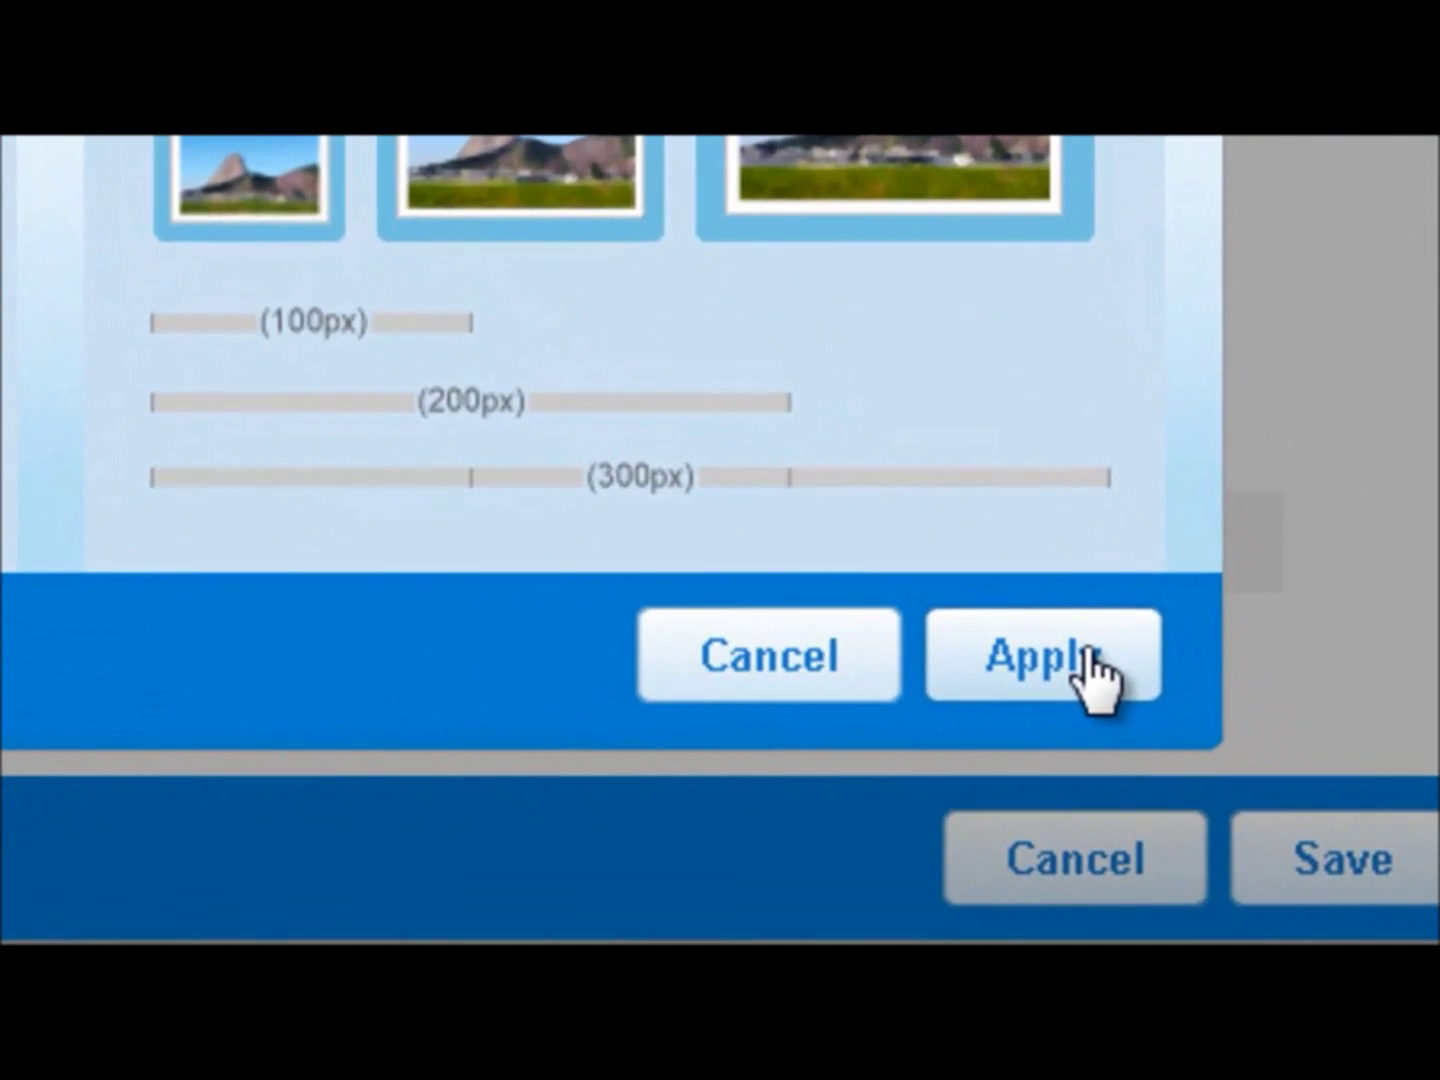
click(1090, 668)
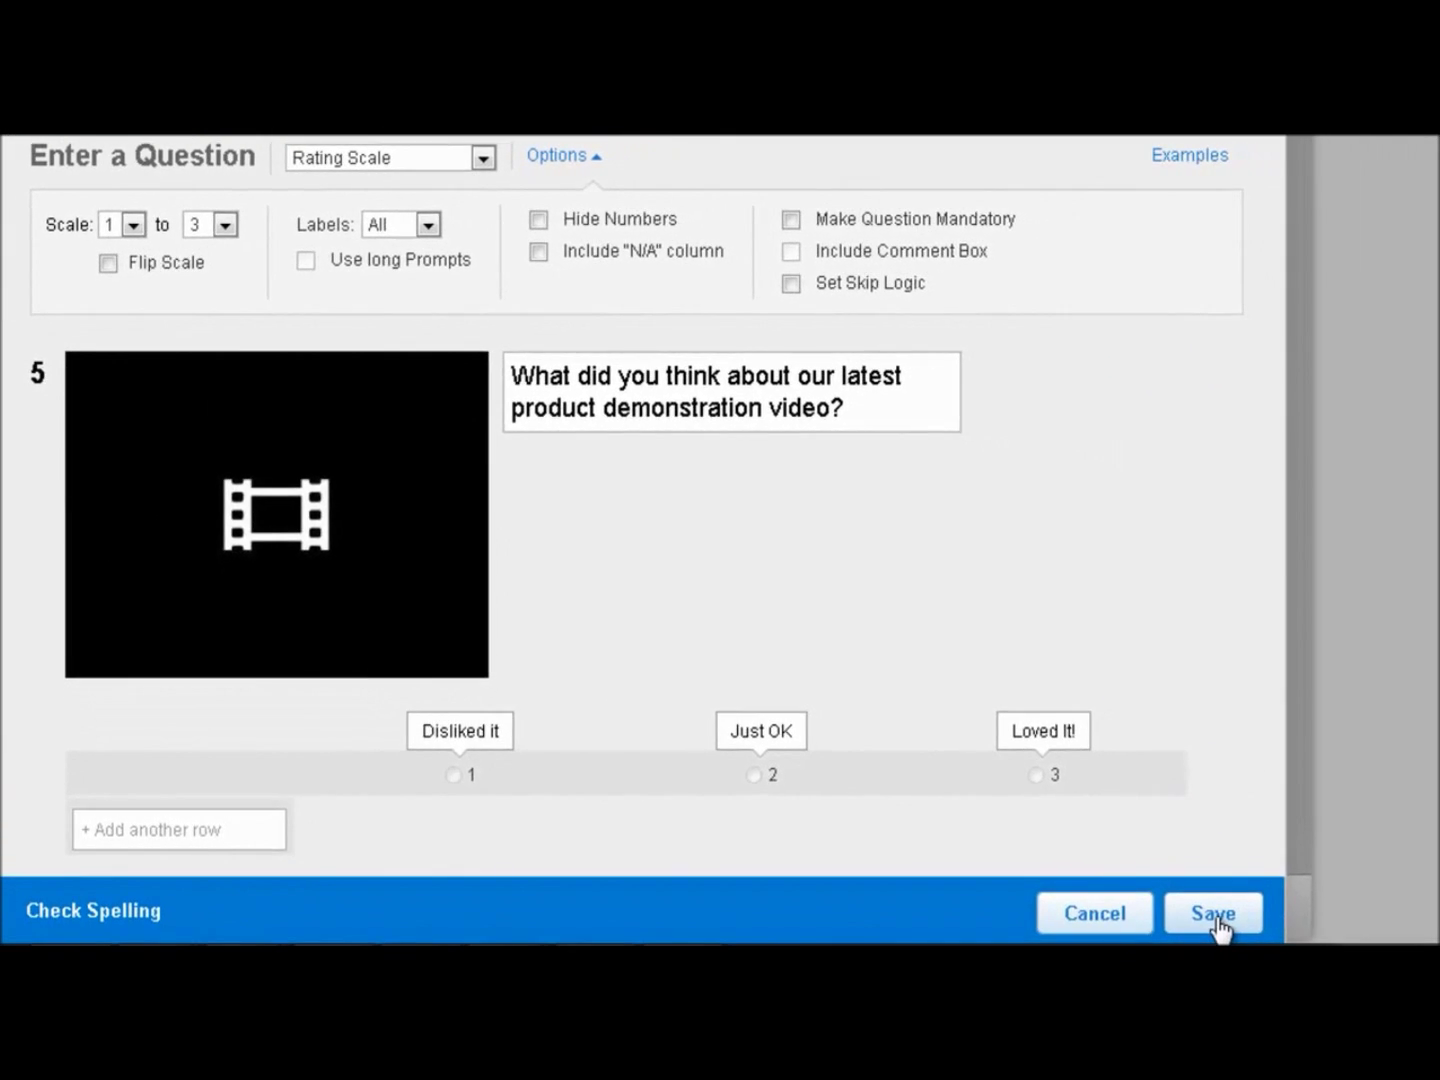
click(1215, 918)
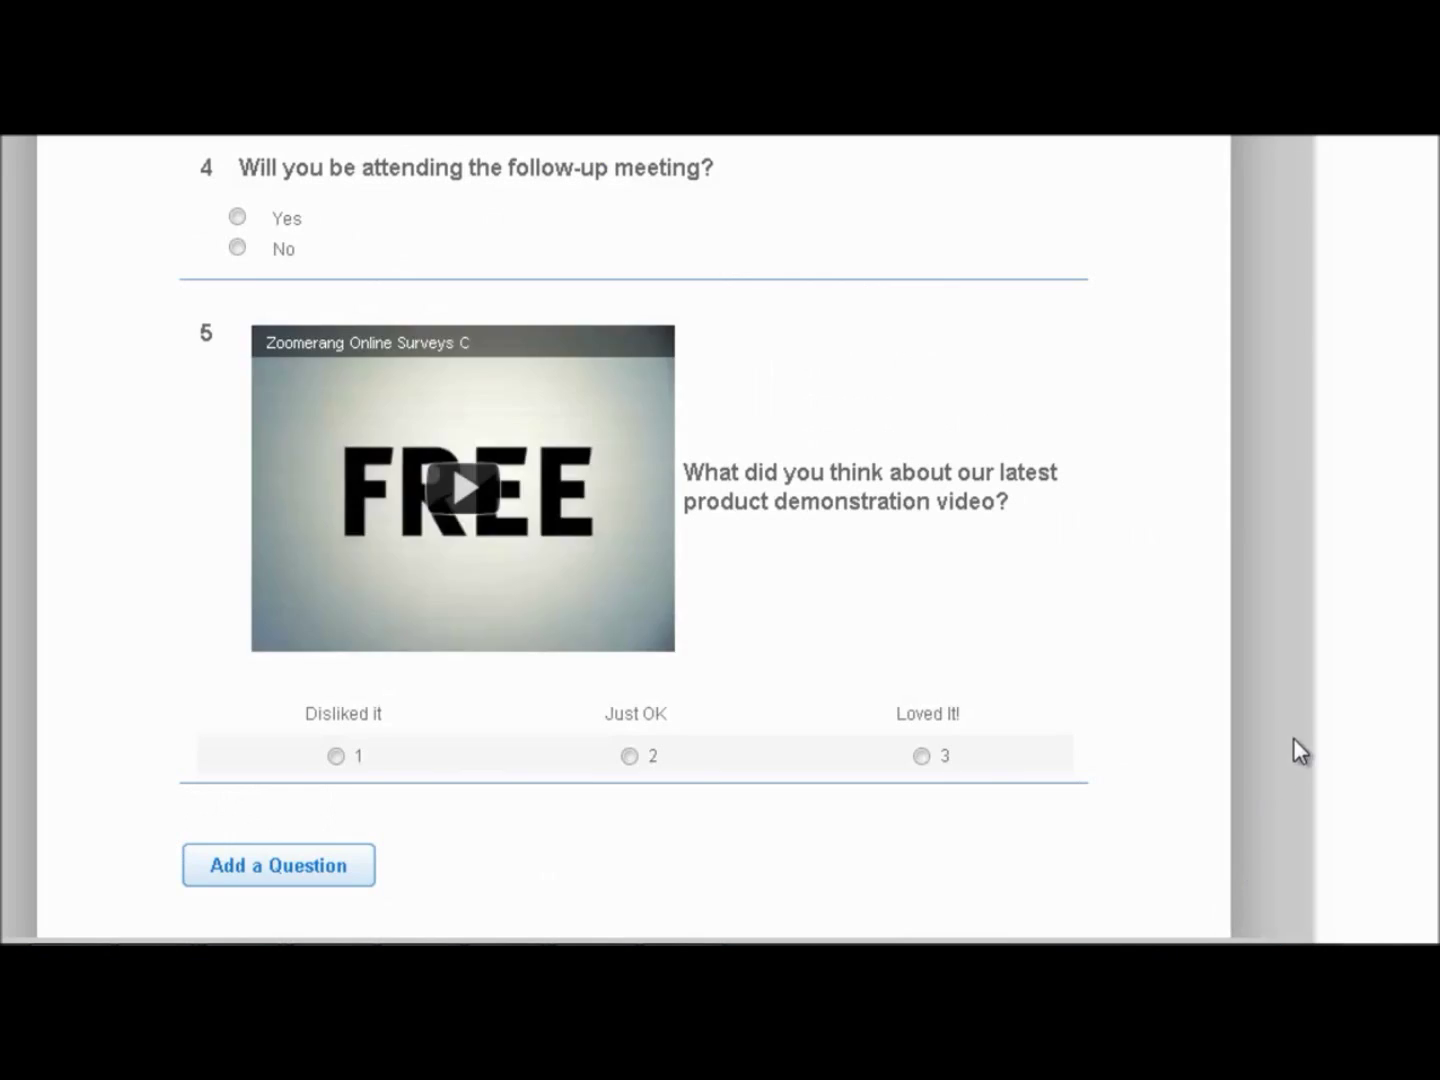